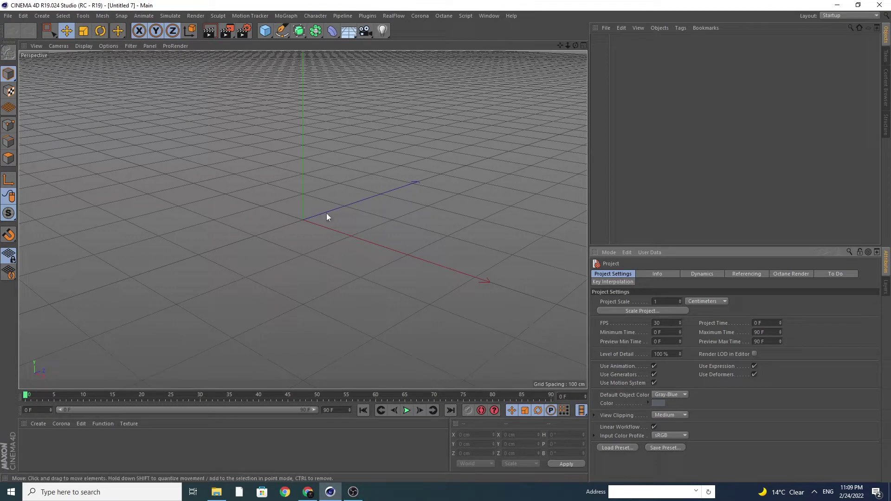
# - Add a Plane and rotate it to 90° pitch so it stands upright facing the camera
pyautogui.click(265, 31)
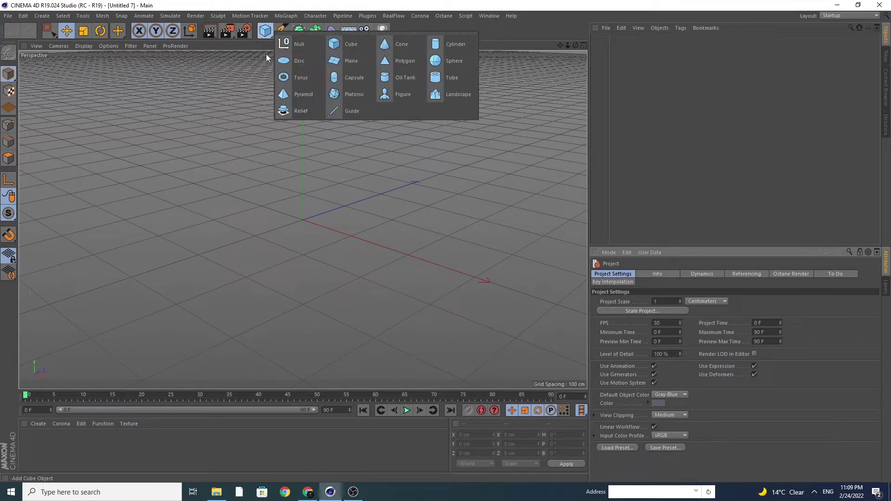
pyautogui.click(347, 62)
pyautogui.moveTo(575, 46); pyautogui.dragTo(502, 111)
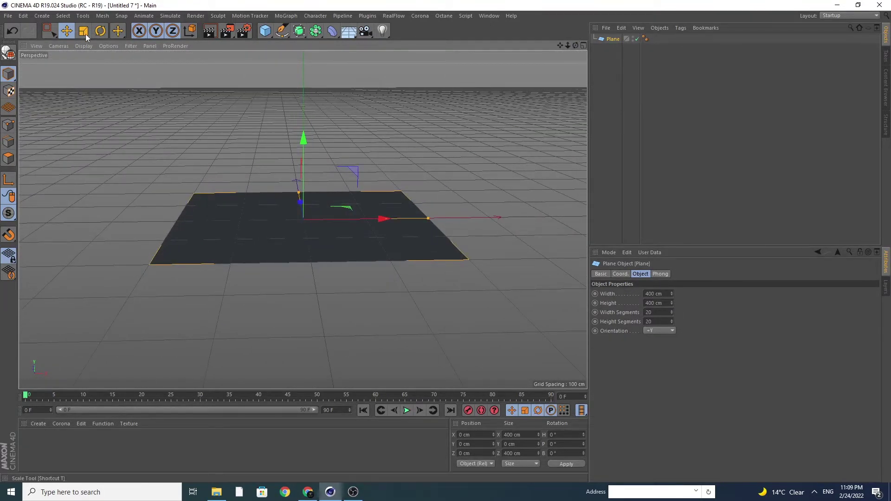
pyautogui.click(100, 31)
pyautogui.moveTo(306, 177); pyautogui.dragTo(355, 304)
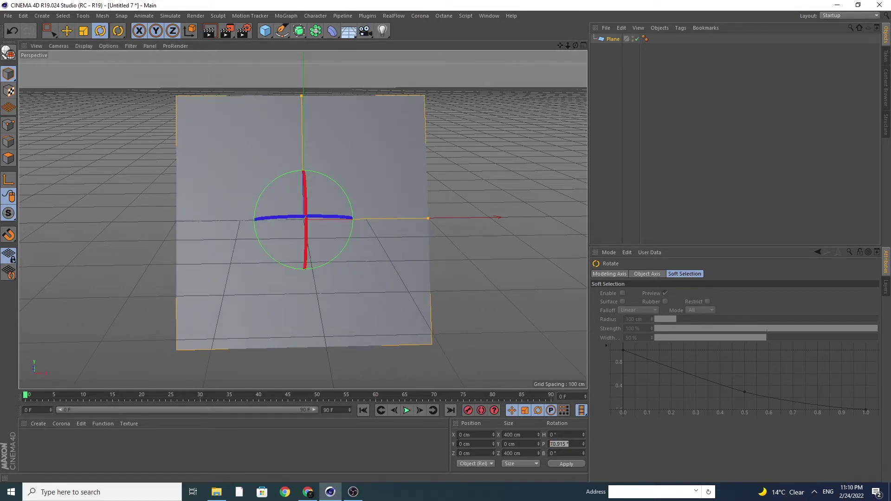
pyautogui.write('90')
pyautogui.click(575, 462)
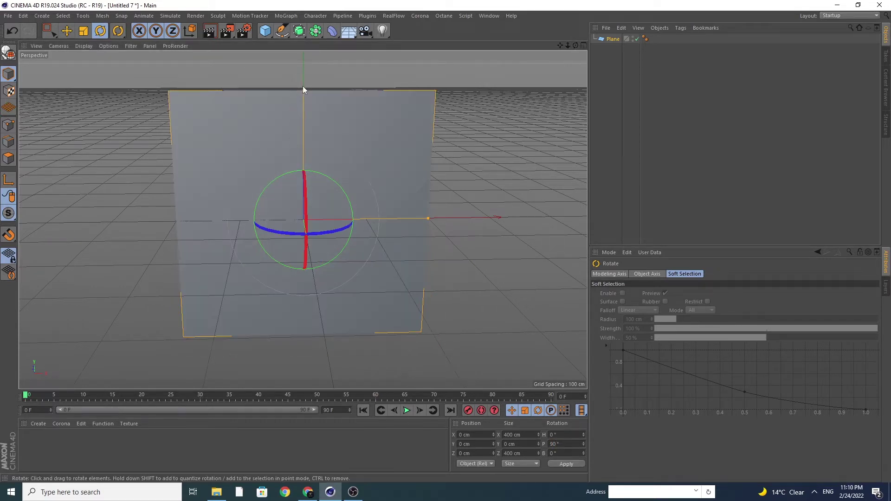
# - Resize the plane to about 285 × 143 cm and raise it above the grid
pyautogui.moveTo(303, 90); pyautogui.dragTo(317, 181)
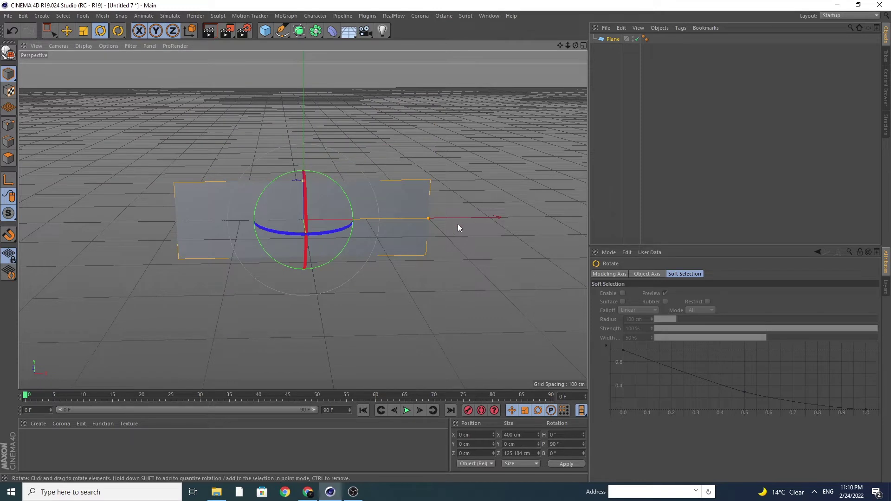
pyautogui.moveTo(428, 219); pyautogui.dragTo(393, 219)
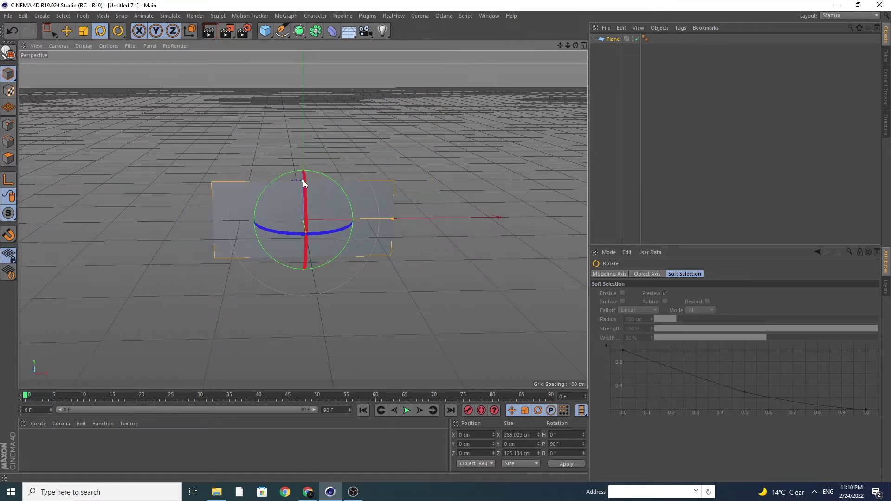
pyautogui.moveTo(304, 182)
pyautogui.mouseDown()
pyautogui.moveTo(279, 165)
pyautogui.moveTo(296, 116)
pyautogui.moveTo(285, 53)
pyautogui.mouseUp()
pyautogui.press('e')
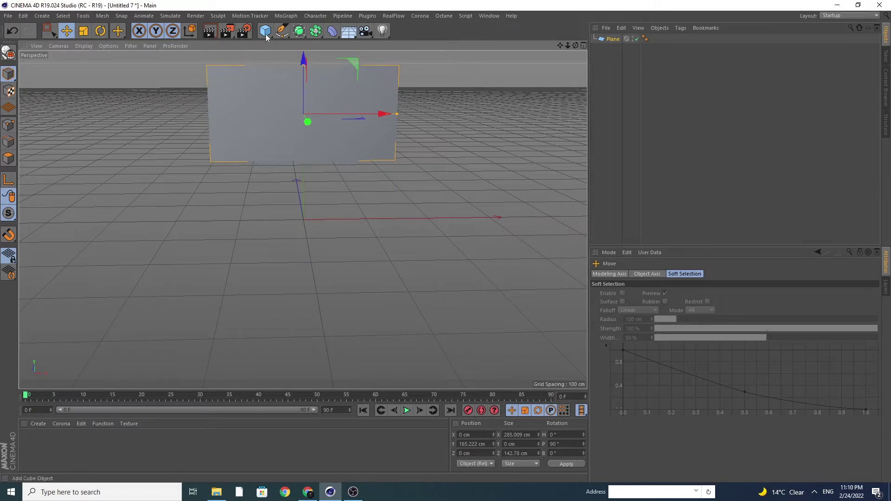
# - Add a thin cylinder about 374 cm tall at the plane's left edge as a flagpole
pyautogui.click(266, 31)
pyautogui.click(440, 46)
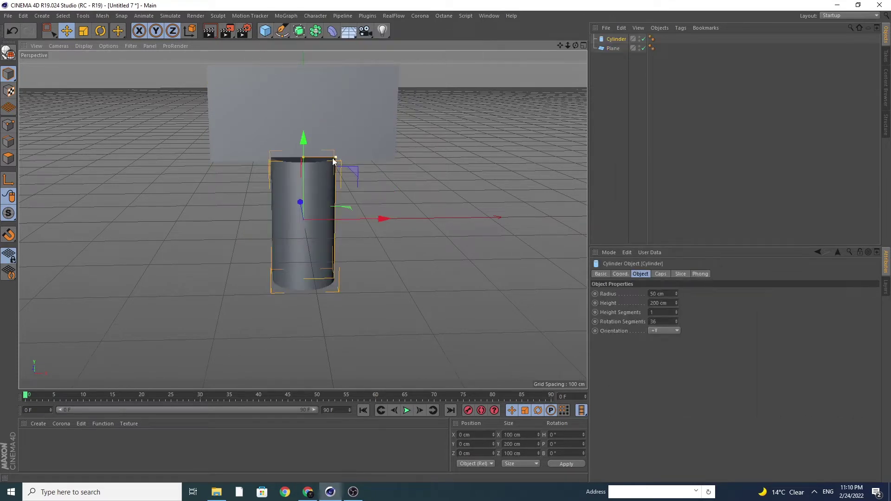
pyautogui.moveTo(334, 160)
pyautogui.mouseDown()
pyautogui.moveTo(310, 160)
pyautogui.moveTo(311, 118)
pyautogui.mouseUp()
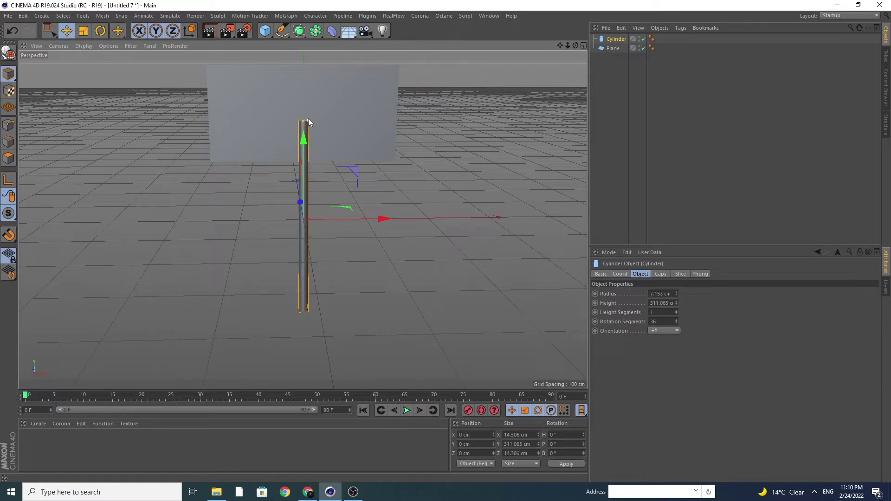
pyautogui.moveTo(381, 219); pyautogui.dragTo(292, 217)
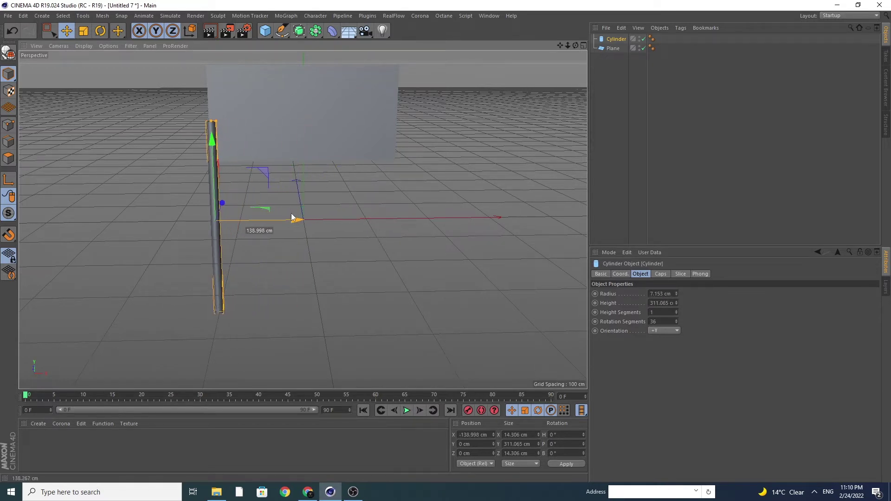
pyautogui.moveTo(211, 131); pyautogui.dragTo(210, 65)
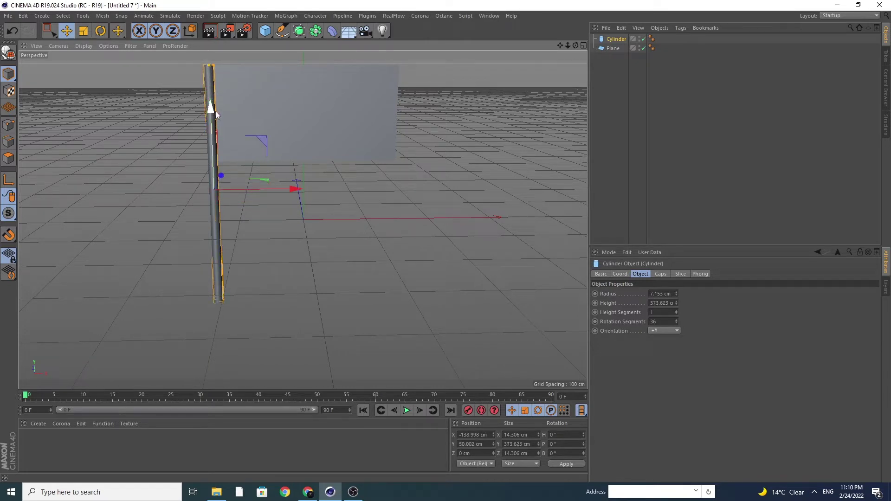
pyautogui.moveTo(215, 112); pyautogui.dragTo(213, 61)
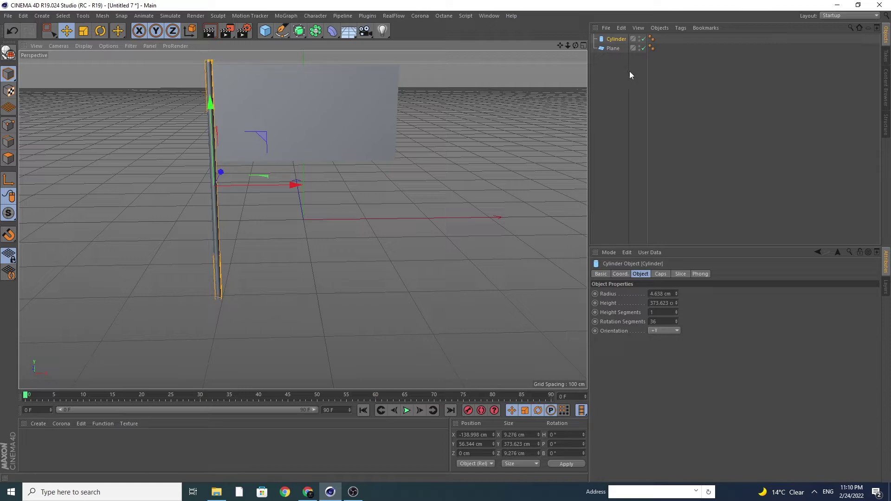
# - Deselect the pole and orbit the view to frame both pole and plane
pyautogui.moveTo(576, 45); pyautogui.dragTo(548, 51)
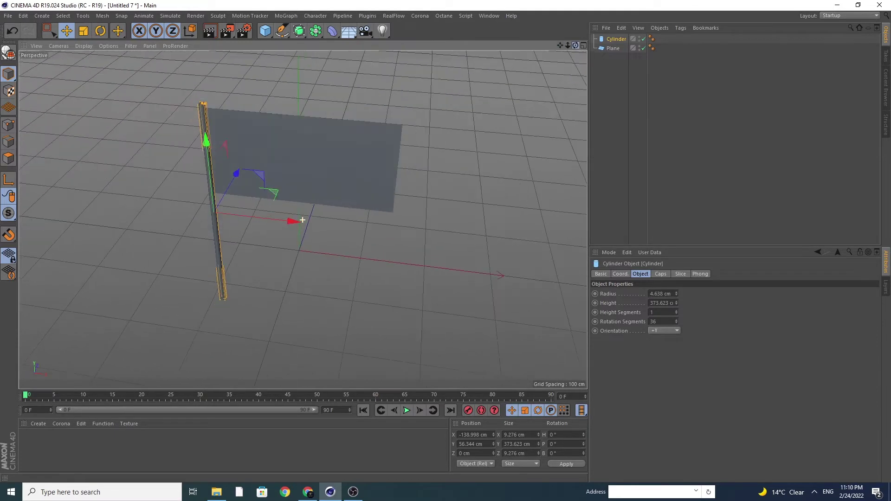
pyautogui.moveTo(302, 220)
pyautogui.mouseDown()
pyautogui.moveTo(259, 100)
pyautogui.moveTo(269, 95)
pyautogui.mouseUp()
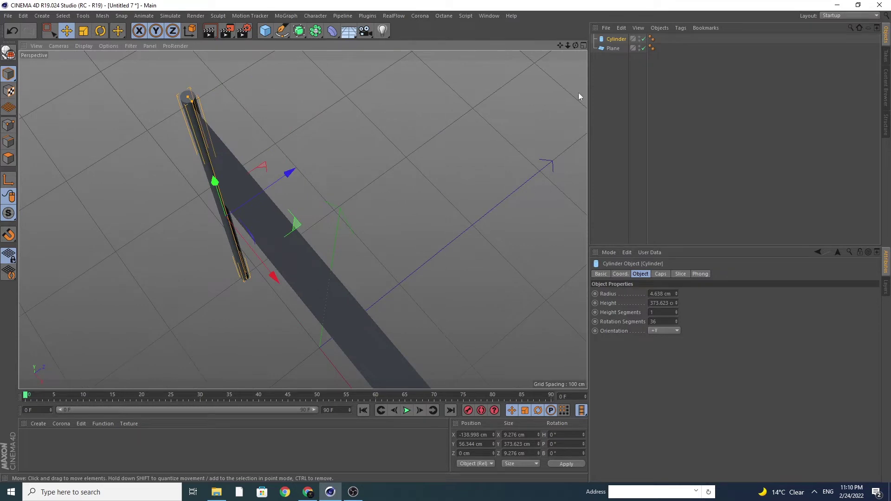
pyautogui.click(617, 72)
pyautogui.moveTo(576, 45); pyautogui.dragTo(302, 220)
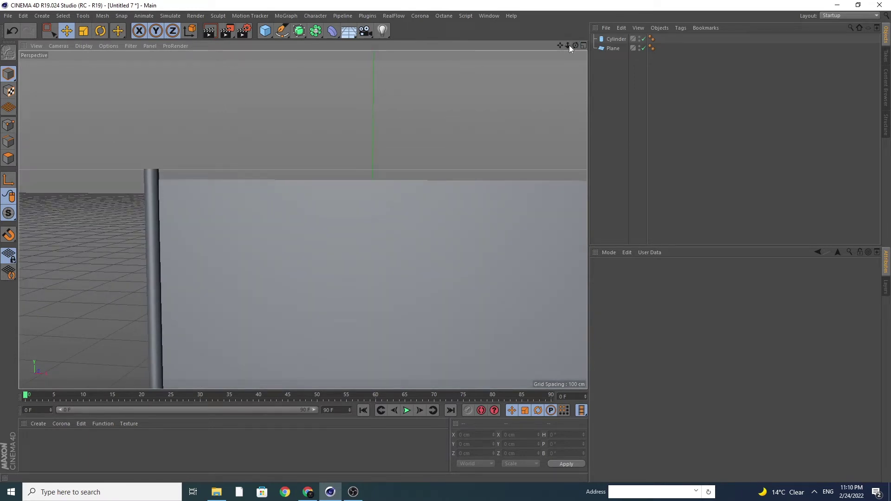
pyautogui.moveTo(569, 46); pyautogui.dragTo(557, 49)
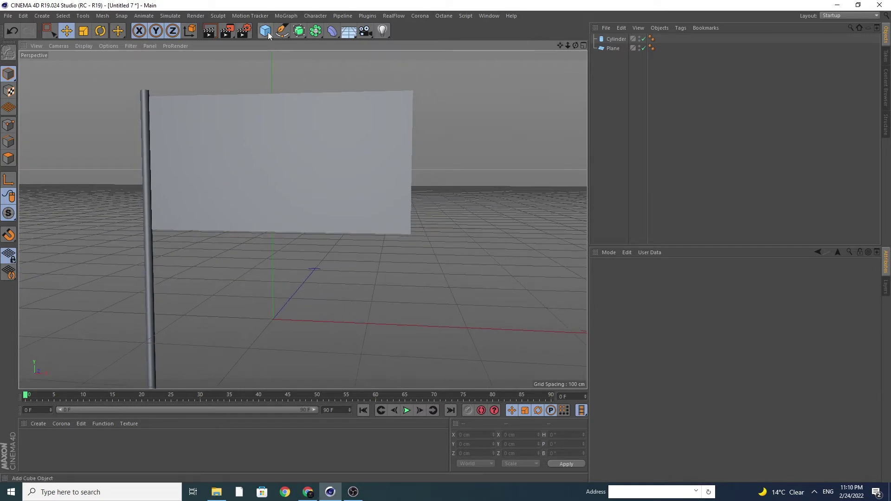
# - Add a floor plane about 615 cm wide and raise the pole and flag plane together
pyautogui.moveTo(269, 32); pyautogui.dragTo(350, 67)
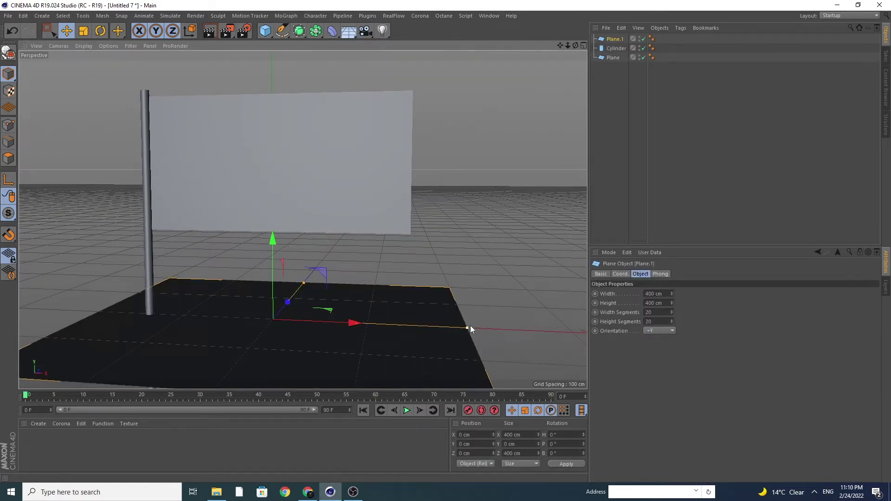
pyautogui.moveTo(470, 329); pyautogui.dragTo(579, 327)
pyautogui.moveTo(567, 46); pyautogui.dragTo(562, 50)
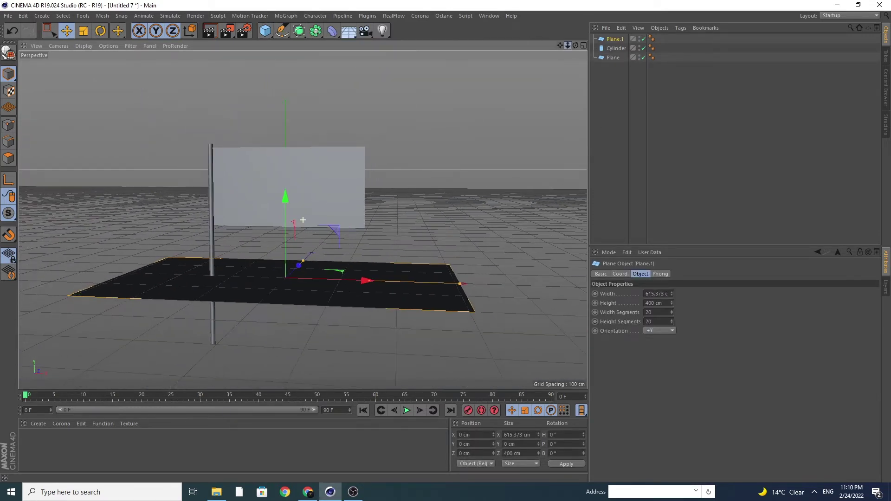
pyautogui.click(616, 48)
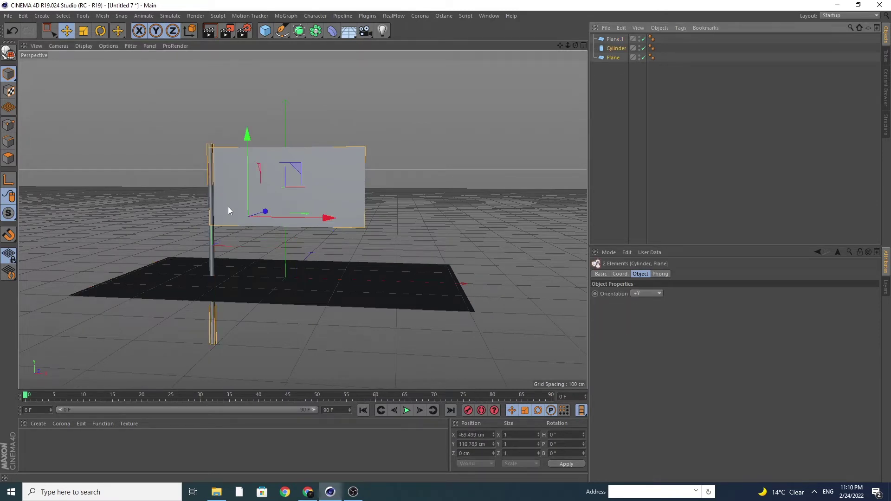
pyautogui.moveTo(247, 168); pyautogui.dragTo(240, 93)
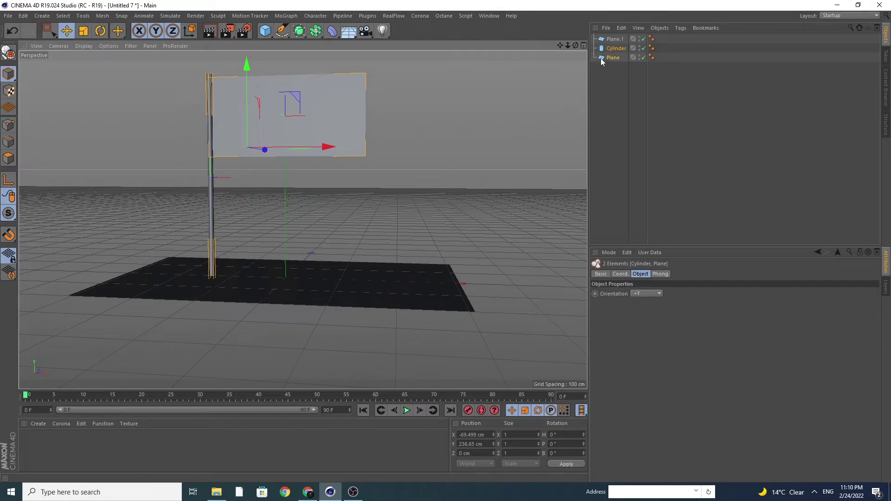
pyautogui.keyDown('alt'); pyautogui.moveTo(279, 139); pyautogui.dragTo(227, 83); pyautogui.keyUp('alt')
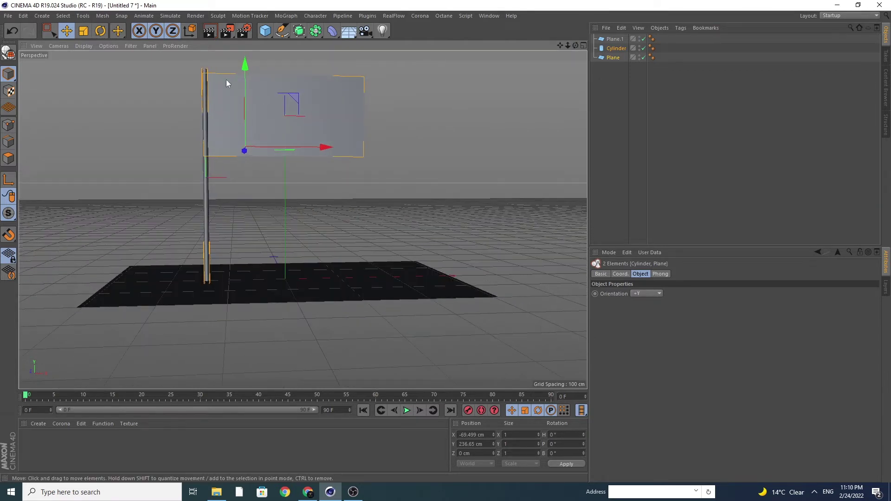
# - Delete the floor plane Plane.1 and select the flag plane
pyautogui.hotkey('ctrl', 'shift', 'a')
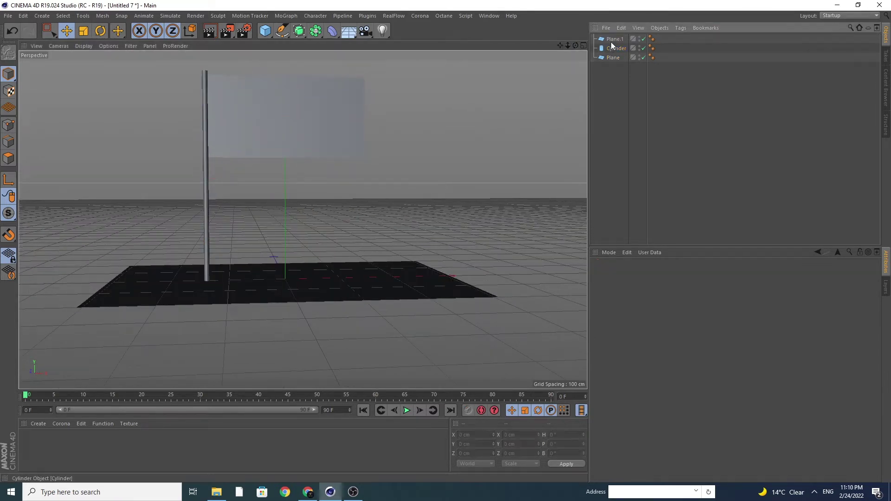
pyautogui.click(614, 39)
pyautogui.press('Delete')
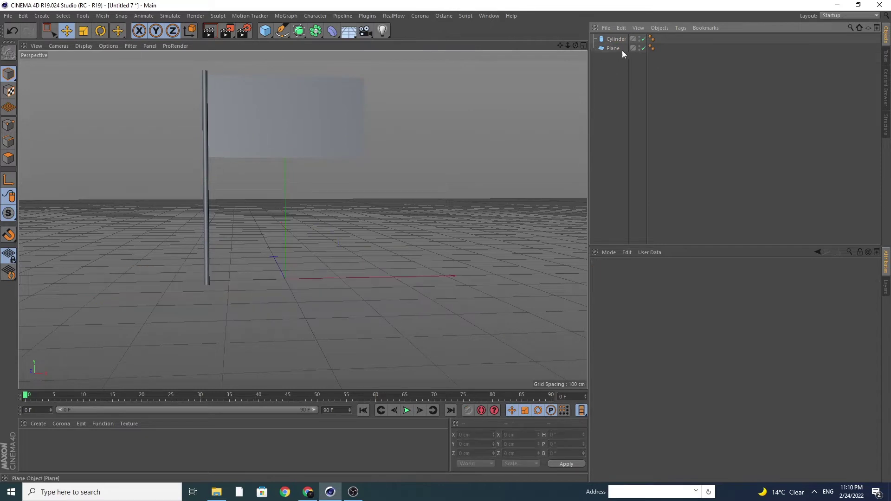
pyautogui.click(616, 48)
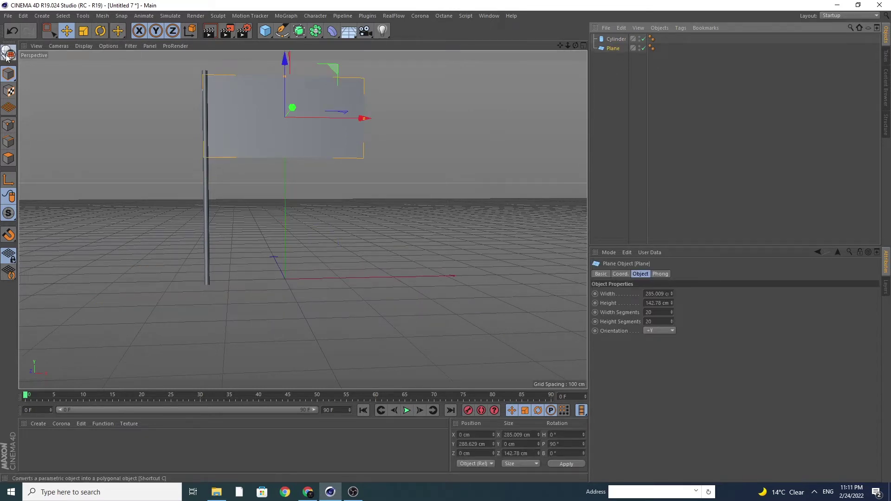
# - Make the flag plane editable and add a Cloth tag to it
pyautogui.press('c')
pyautogui.rightClick(615, 49)
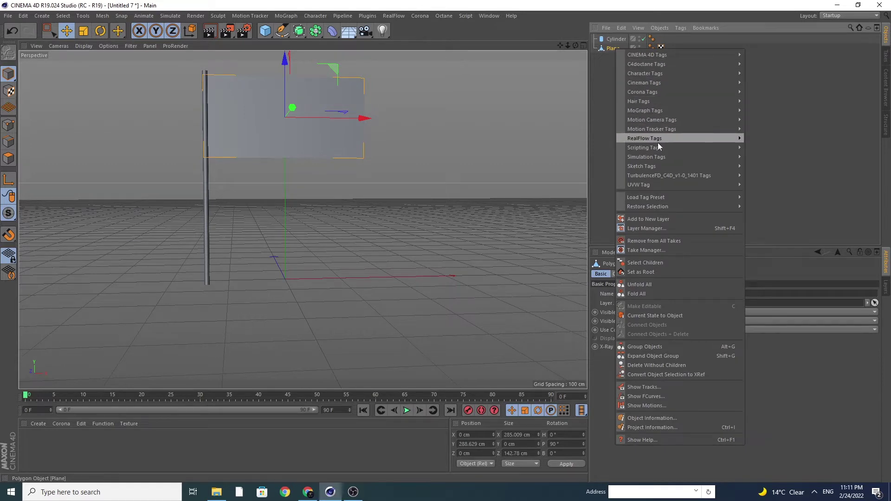
pyautogui.moveTo(647, 157)
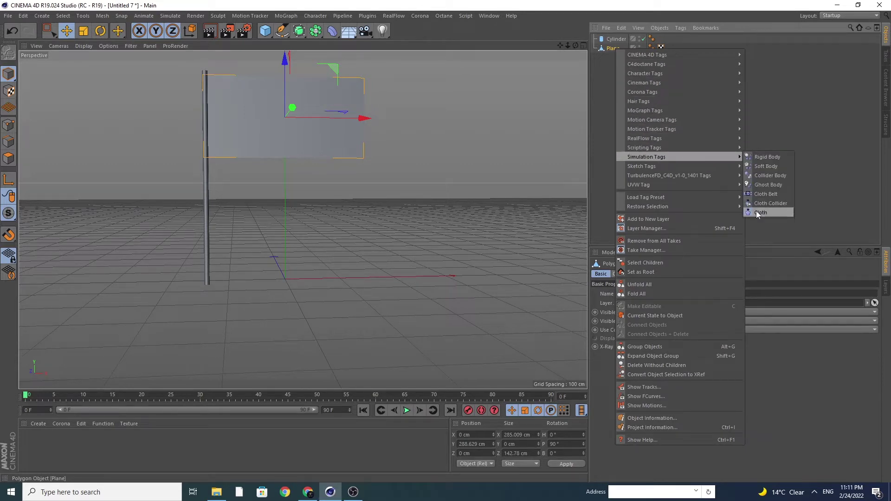
pyautogui.click(777, 214)
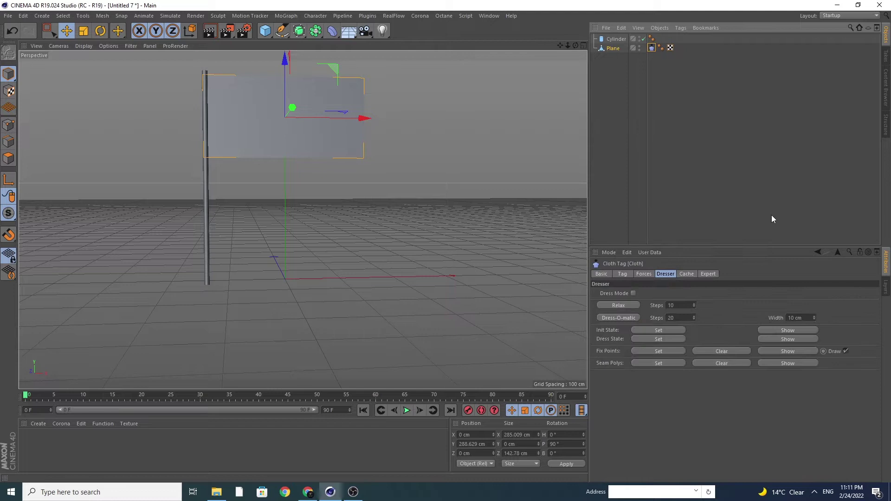
# - Move the Cylinder below the Plane in the hierarchy and disable the pole
pyautogui.click(614, 49)
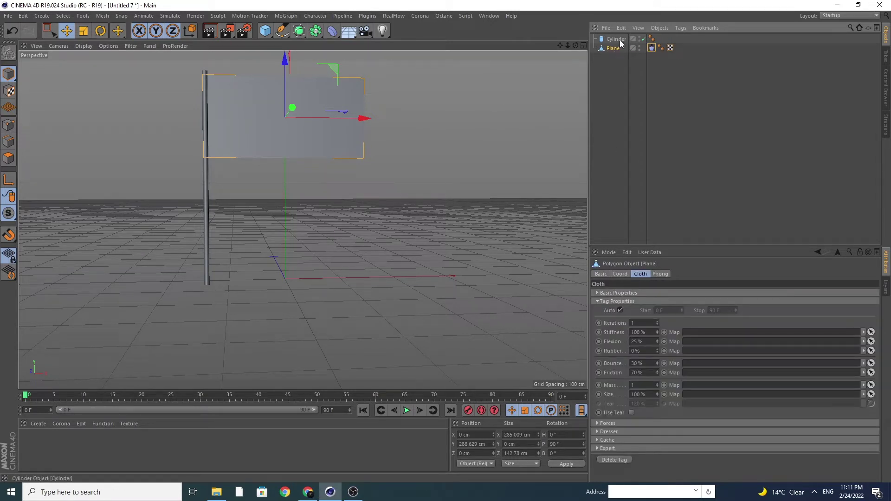
pyautogui.moveTo(622, 58); pyautogui.dragTo(616, 51)
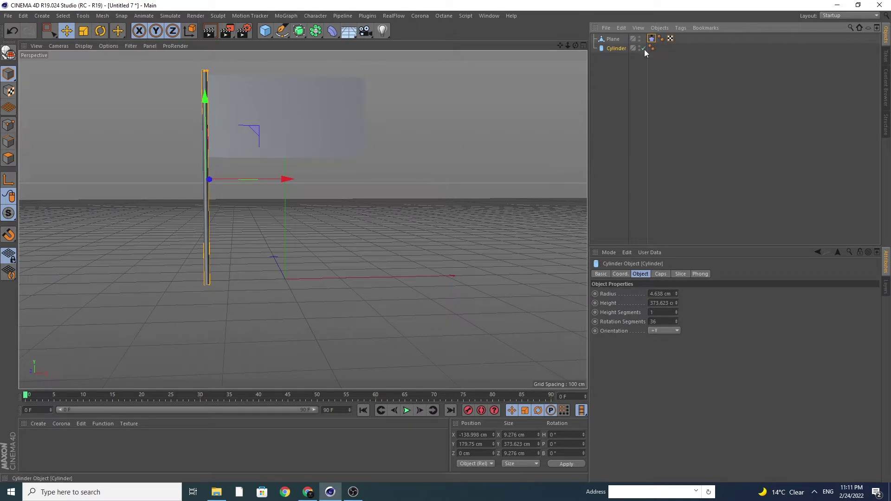
pyautogui.click(618, 40)
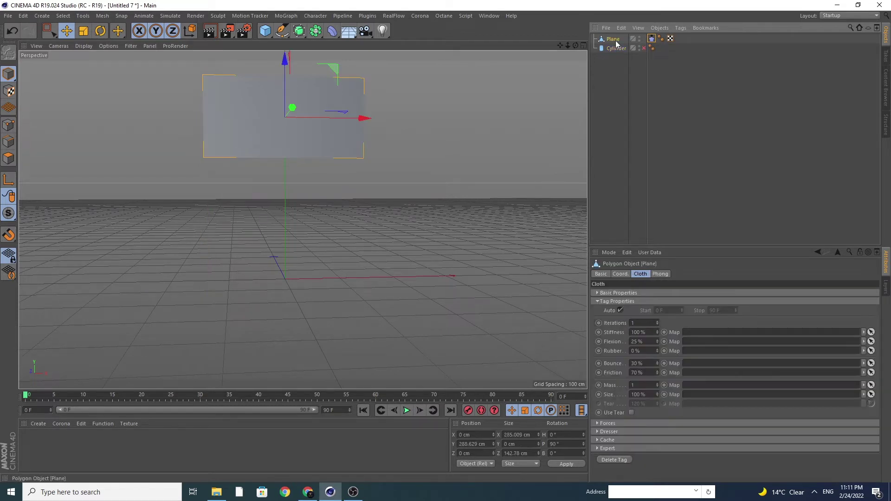
# - Box-select the plane's left-edge column of points and set them as the Cloth tag's fix points
pyautogui.click(9, 126)
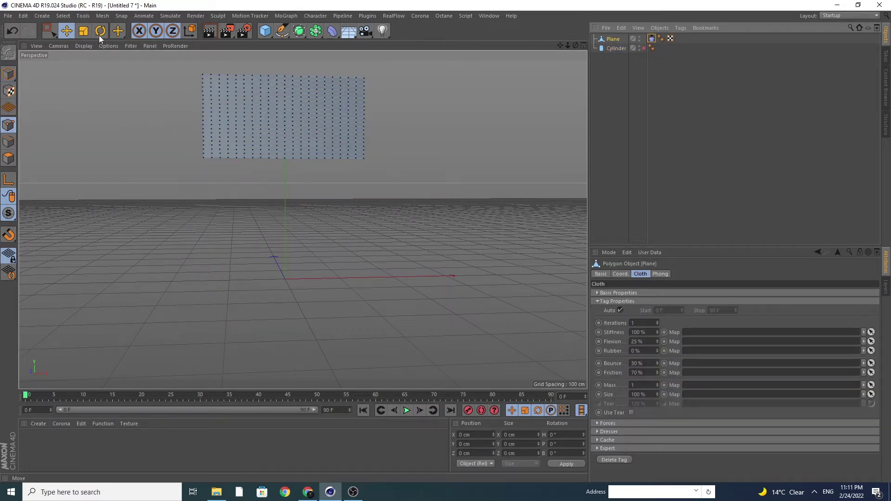
pyautogui.click(51, 32)
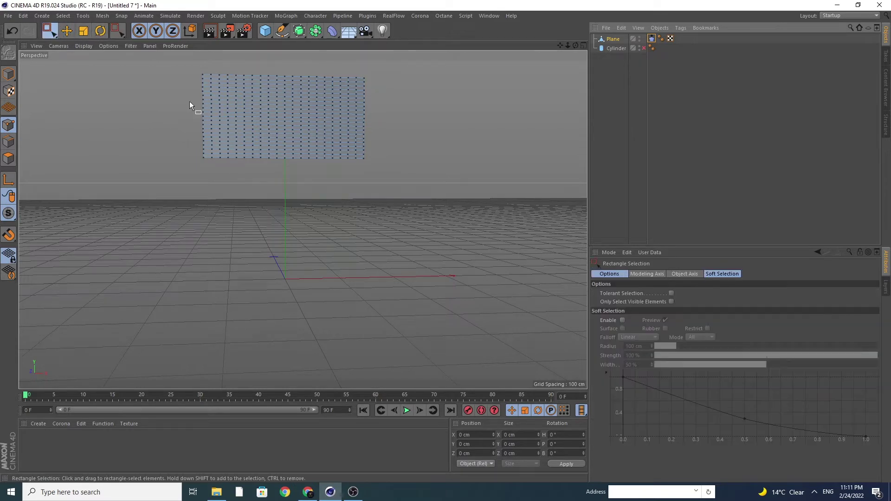
pyautogui.moveTo(204, 66); pyautogui.dragTo(195, 101)
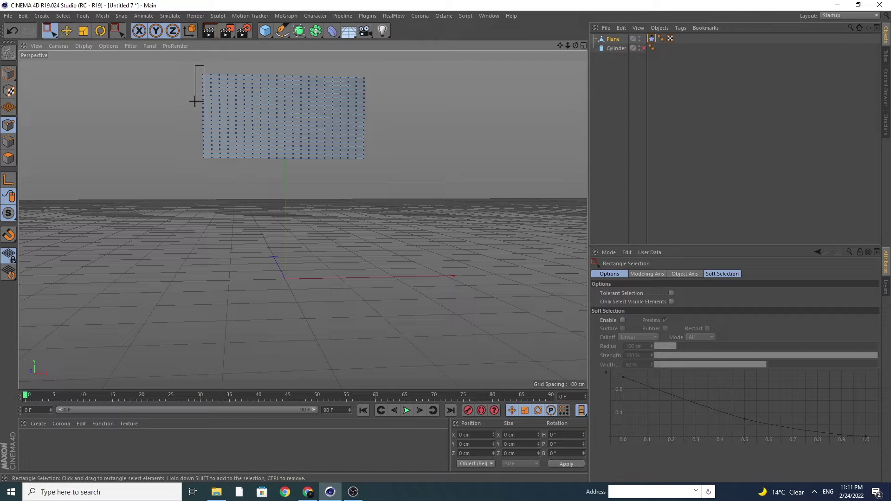
pyautogui.moveTo(195, 102); pyautogui.dragTo(194, 105)
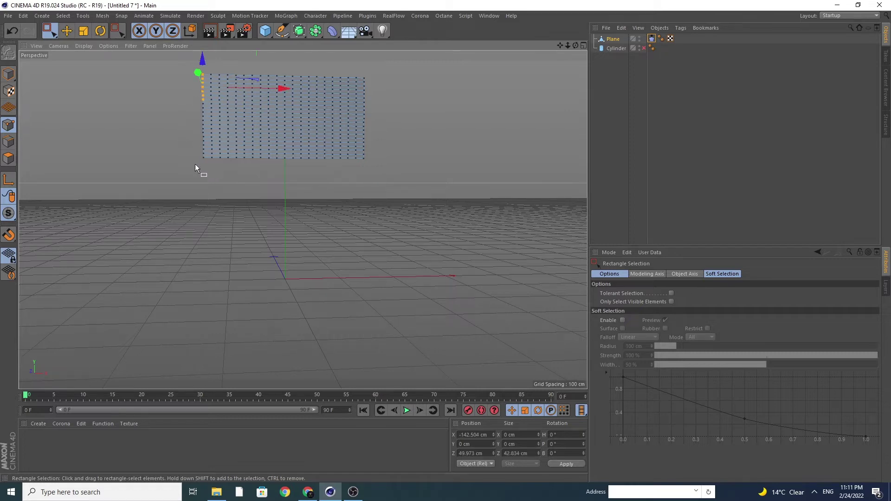
pyautogui.moveTo(196, 164); pyautogui.dragTo(206, 127)
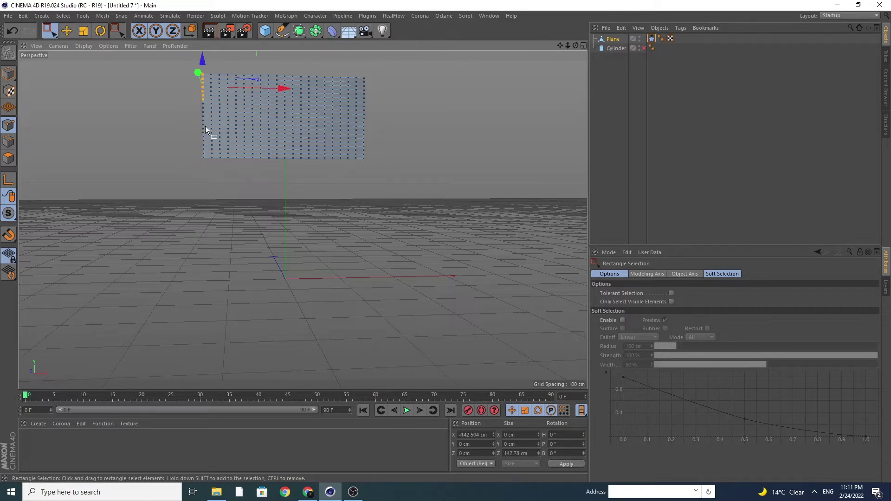
pyautogui.click(652, 39)
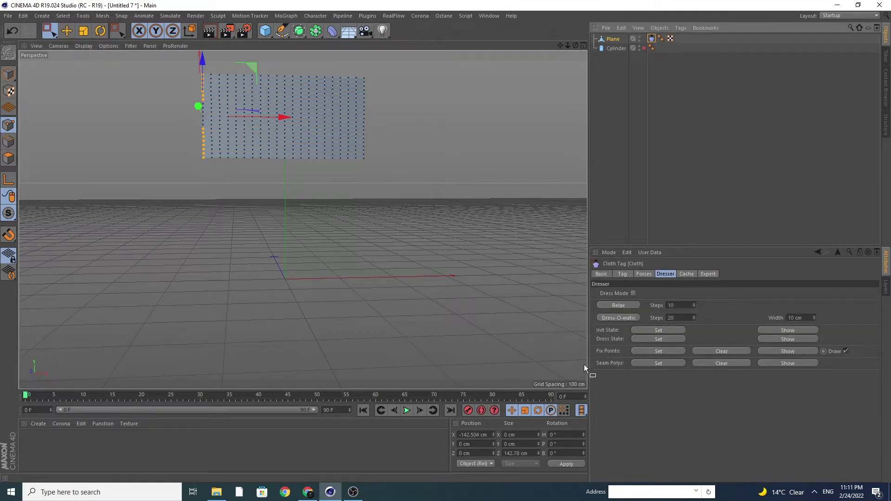
pyautogui.click(649, 351)
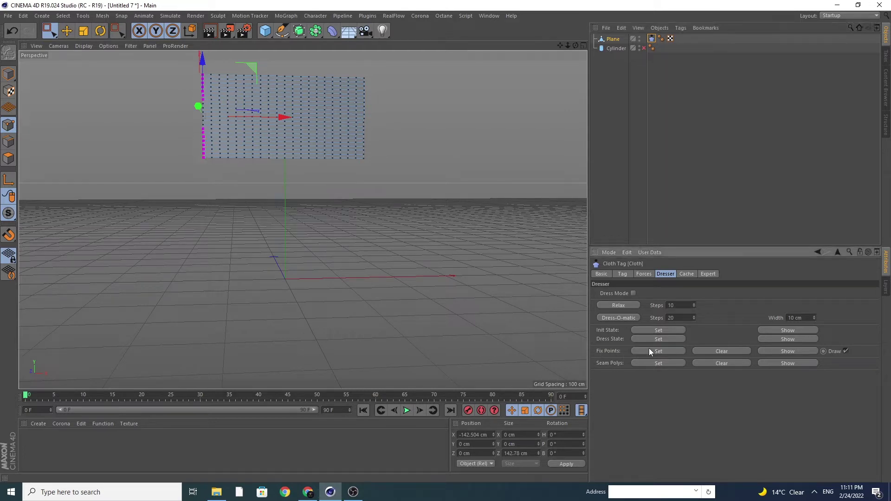
# - Set the animation and preview range to 200 frames and test-play the cloth falling
pyautogui.click(331, 410)
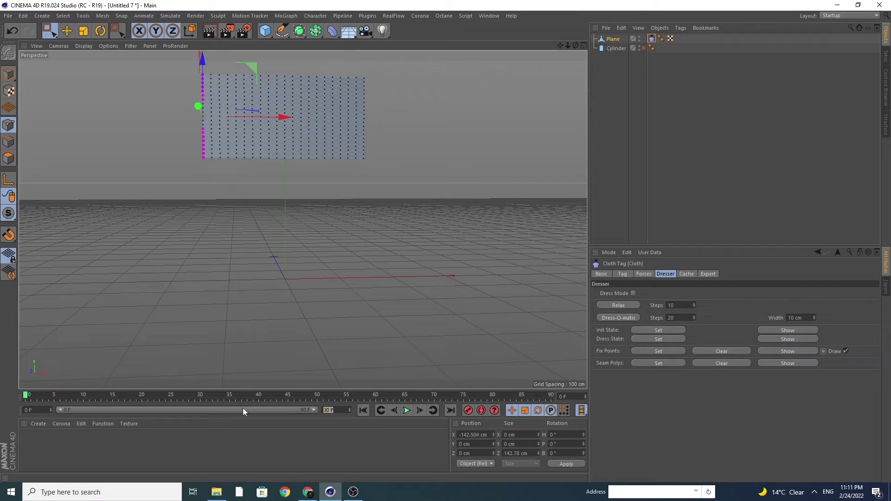
pyautogui.write('200')
pyautogui.press('Return')
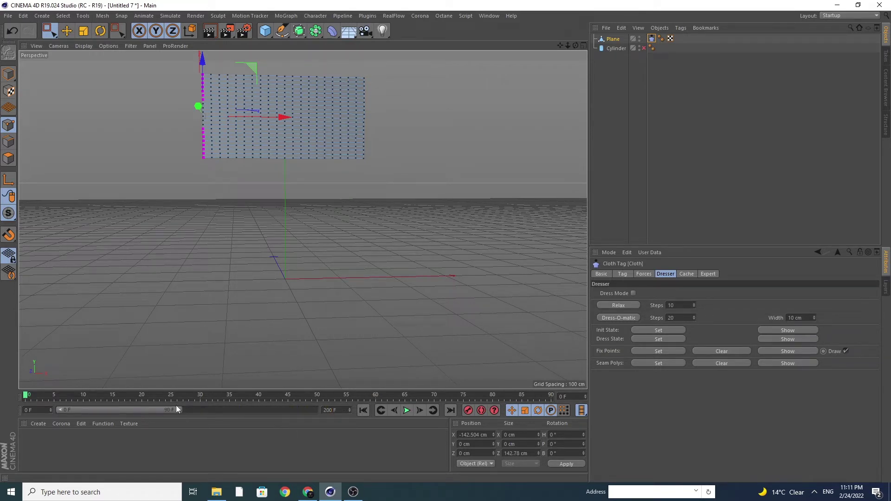
pyautogui.moveTo(176, 409); pyautogui.dragTo(317, 410)
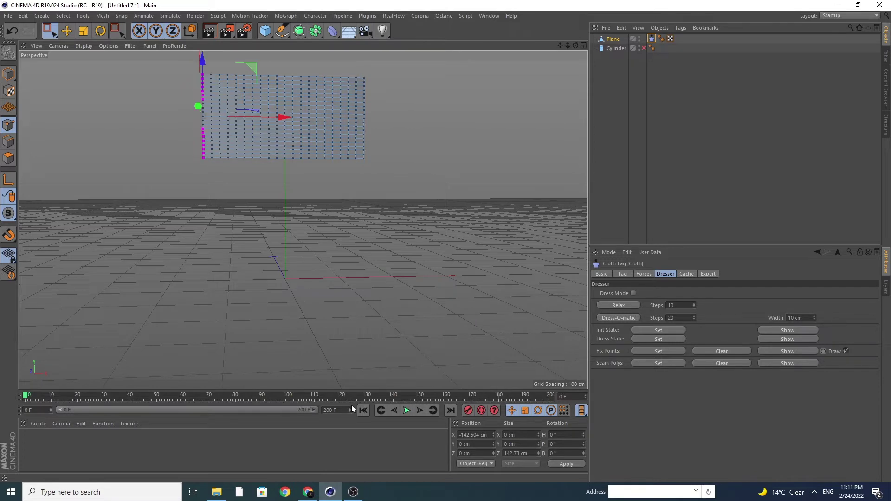
pyautogui.click(407, 411)
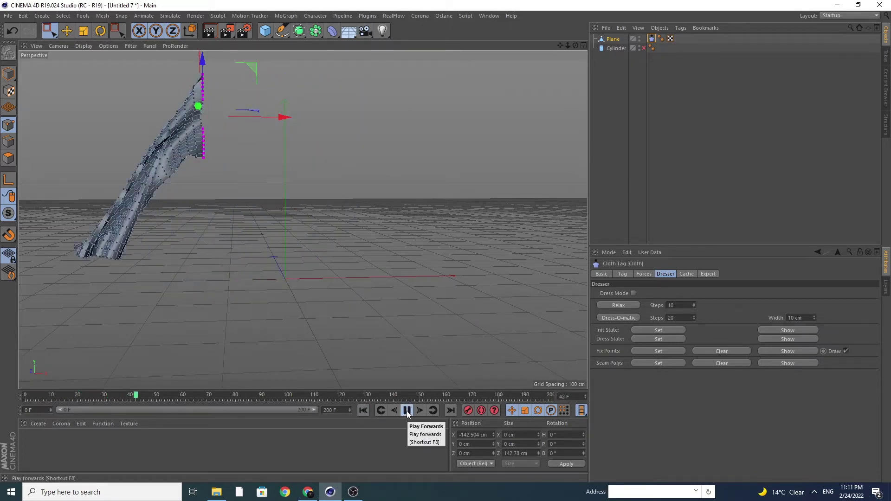
pyautogui.click(406, 410)
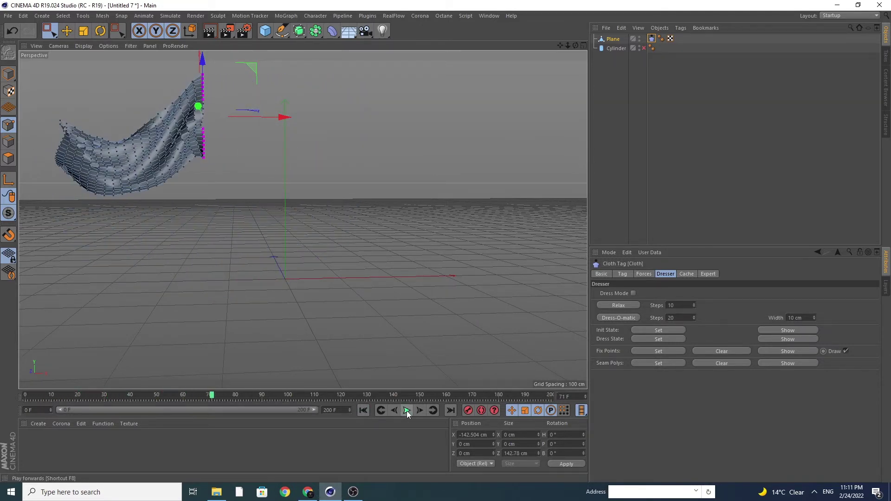
# - Rewind to frame 0, re-enable the pole, and select the flag plane's Cloth tag
pyautogui.click(363, 412)
pyautogui.click(644, 48)
pyautogui.click(599, 78)
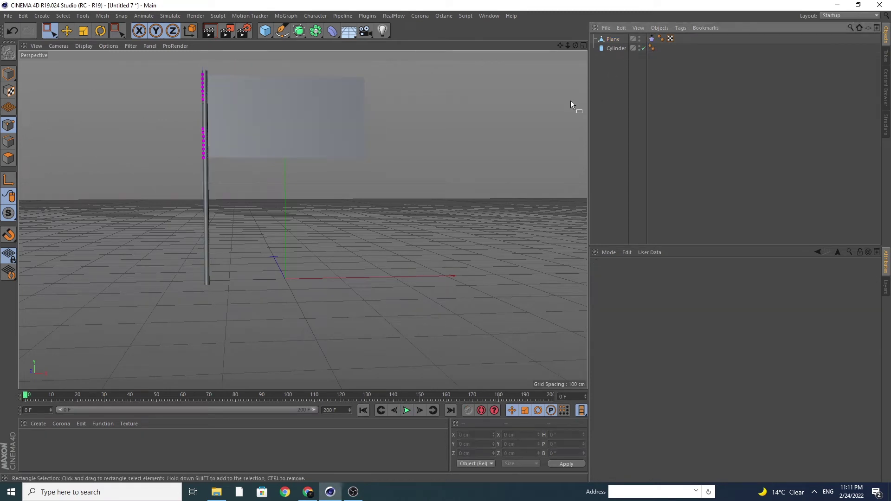
pyautogui.click(624, 39)
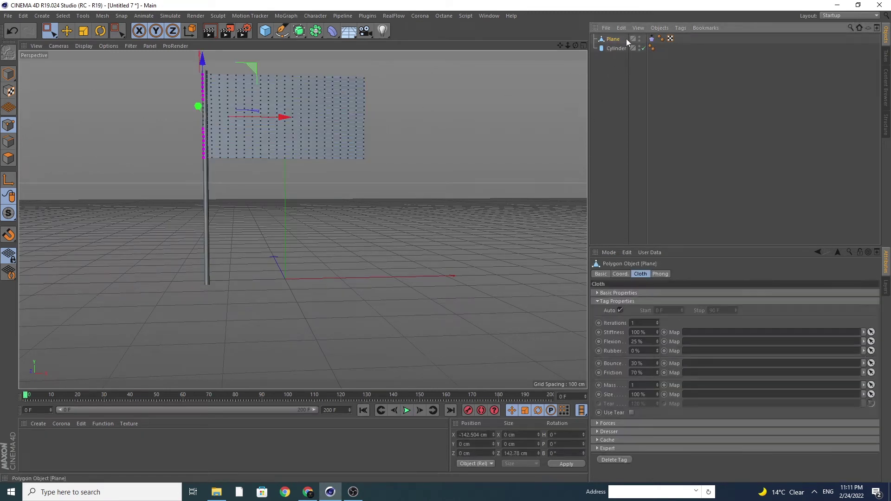
pyautogui.click(652, 39)
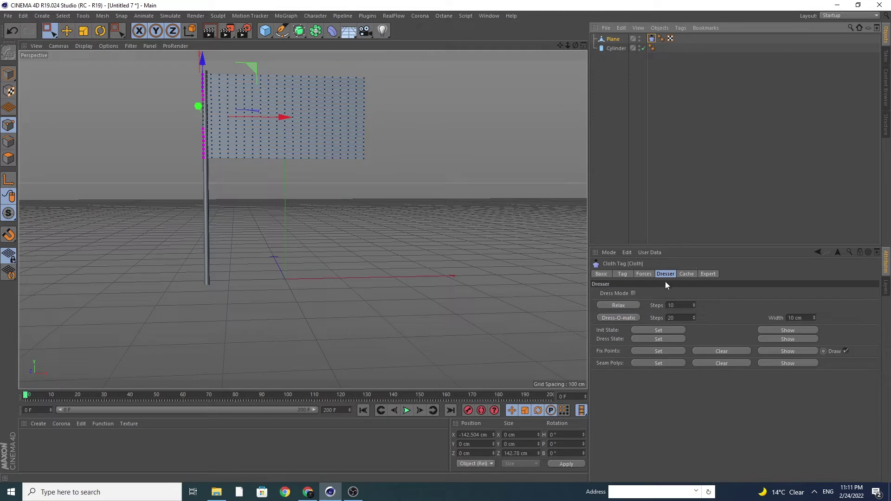
# - Set cloth Gravity 3, Drag 1, Wind Direction Z 0 cm and Wind Strength 25
pyautogui.click(650, 275)
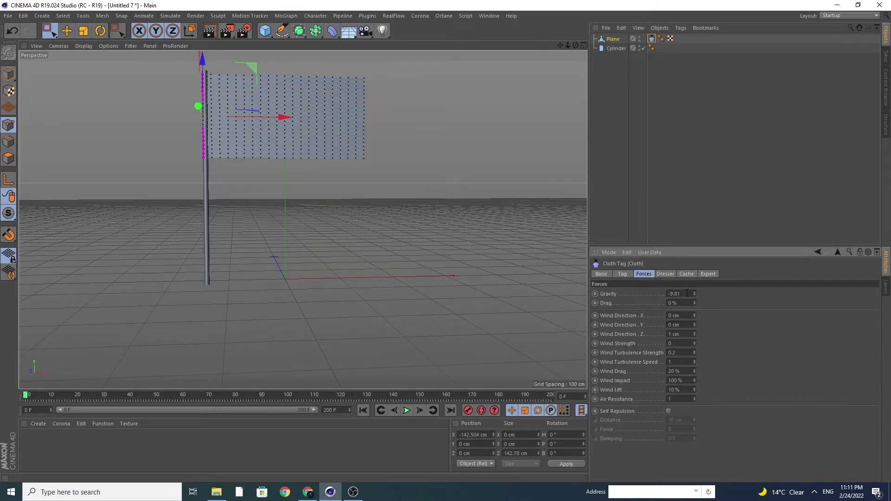
pyautogui.moveTo(688, 293); pyautogui.dragTo(634, 295)
pyautogui.write('3')
pyautogui.press('Return')
pyautogui.moveTo(681, 304); pyautogui.dragTo(644, 314)
pyautogui.write('1')
pyautogui.moveTo(685, 320); pyautogui.dragTo(654, 320)
pyautogui.moveTo(680, 334); pyautogui.dragTo(639, 338)
pyautogui.write('0')
pyautogui.press('Return')
pyautogui.write('25')
pyautogui.press('Return')
# - Set the cloth Wind Drag to 0% and Wind Impact to 4%
pyautogui.click(670, 362)
pyautogui.click(681, 371)
pyautogui.write('0')
pyautogui.press('Tab')
pyautogui.write('4')
pyautogui.press('Return')
pyautogui.click(685, 390)
# - Set Relax Steps to 5 and raise the cloth's Flexion to 100%
pyautogui.click(665, 275)
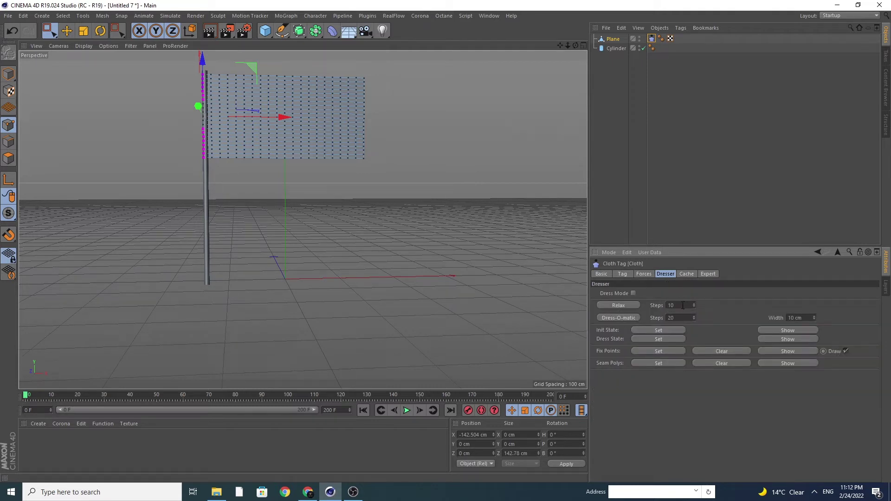
pyautogui.click(625, 306)
pyautogui.write('5')
pyautogui.click(643, 275)
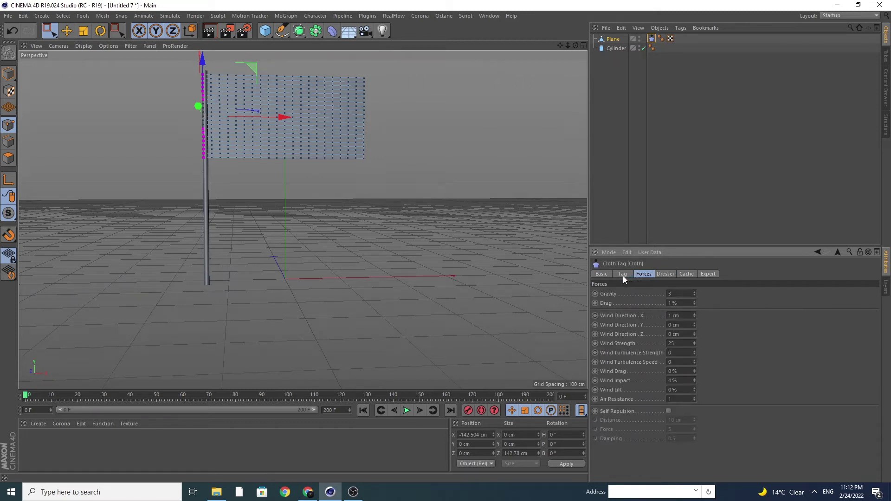
pyautogui.click(624, 275)
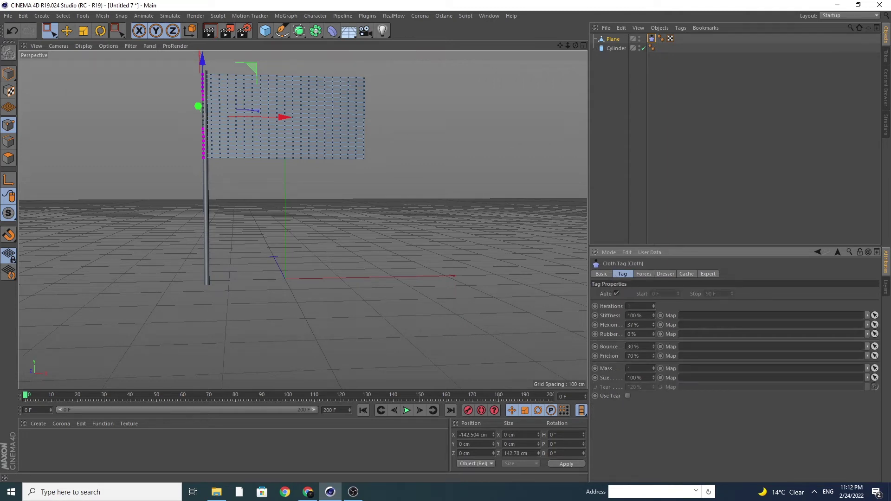
pyautogui.moveTo(654, 325); pyautogui.dragTo(659, 325)
# - Calculate the full cloth cache and play back the flag billowing beside the pole
pyautogui.click(685, 274)
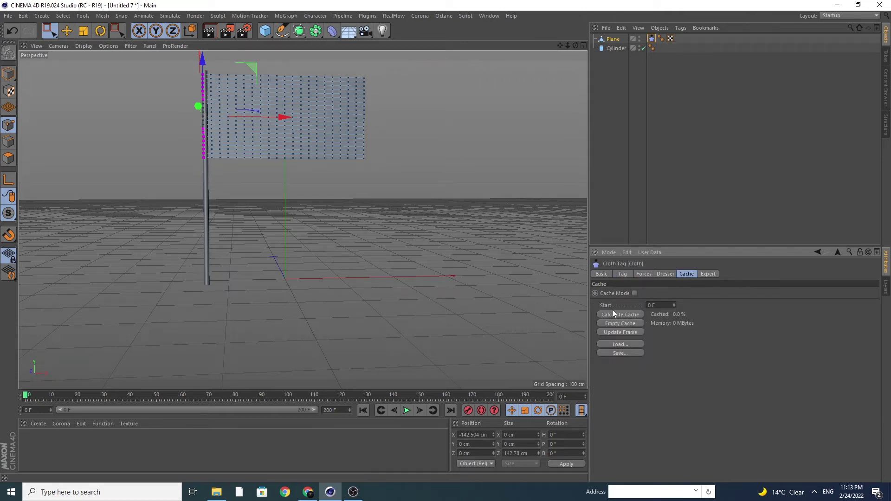
pyautogui.click(629, 315)
pyautogui.click(406, 411)
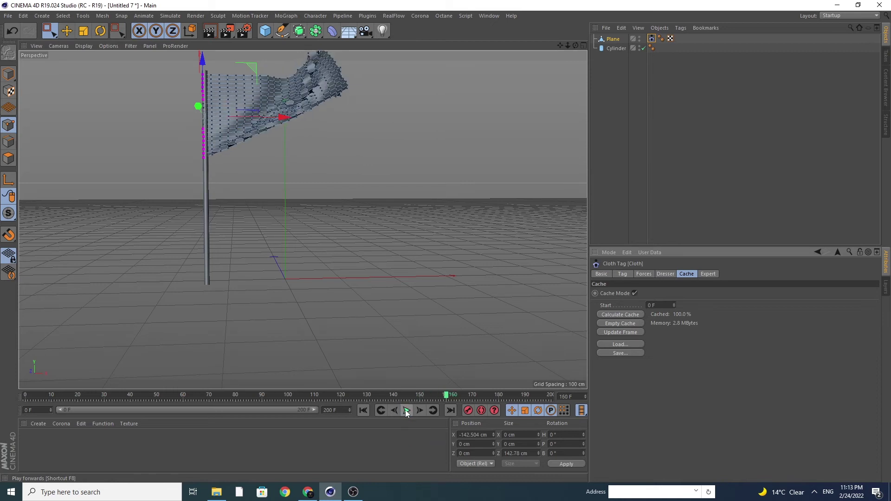
pyautogui.moveTo(560, 46); pyautogui.dragTo(374, 390)
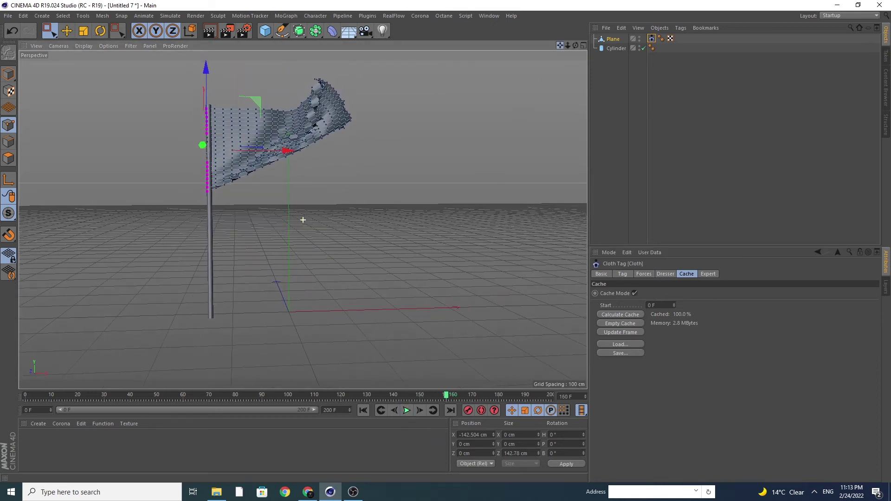
# - Add a Subdivision Surface and nest the cloth flag Plane under it
pyautogui.click(300, 31)
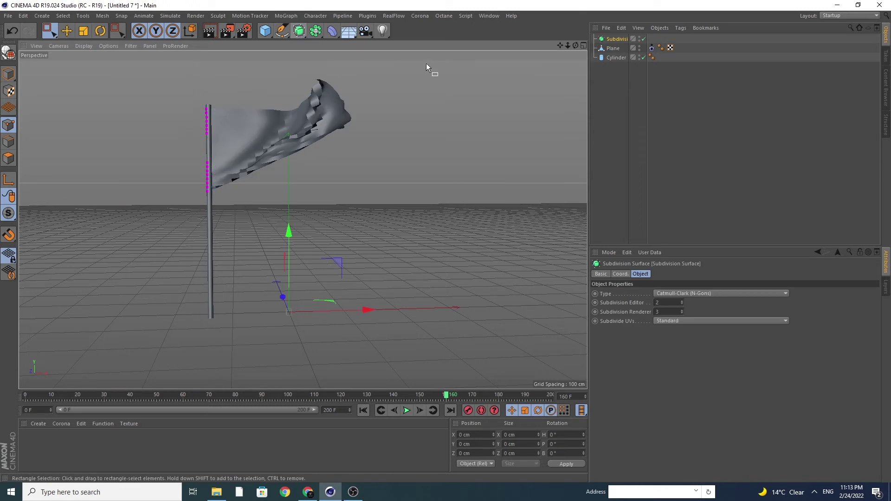
pyautogui.click(616, 58)
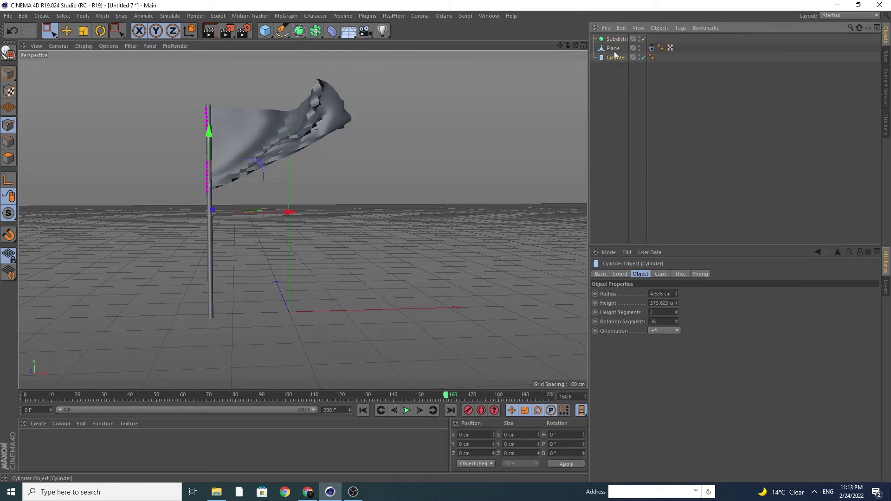
pyautogui.moveTo(614, 48); pyautogui.dragTo(617, 39)
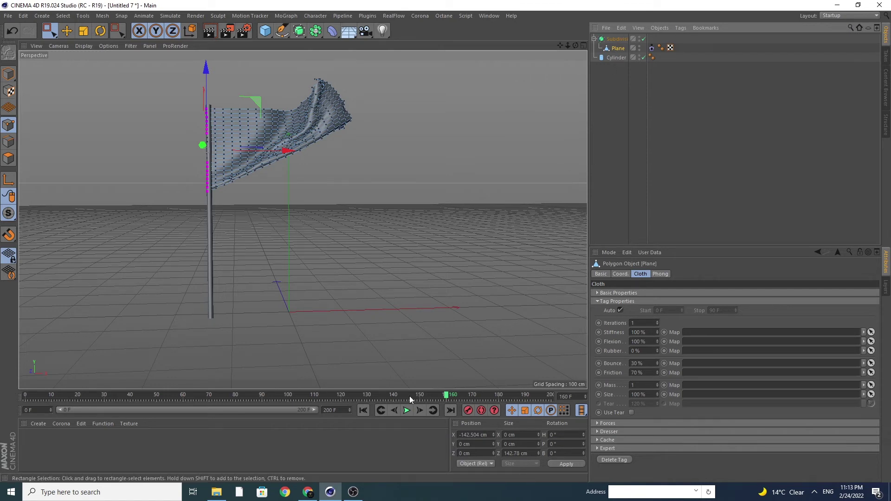
pyautogui.click(363, 410)
pyautogui.click(407, 411)
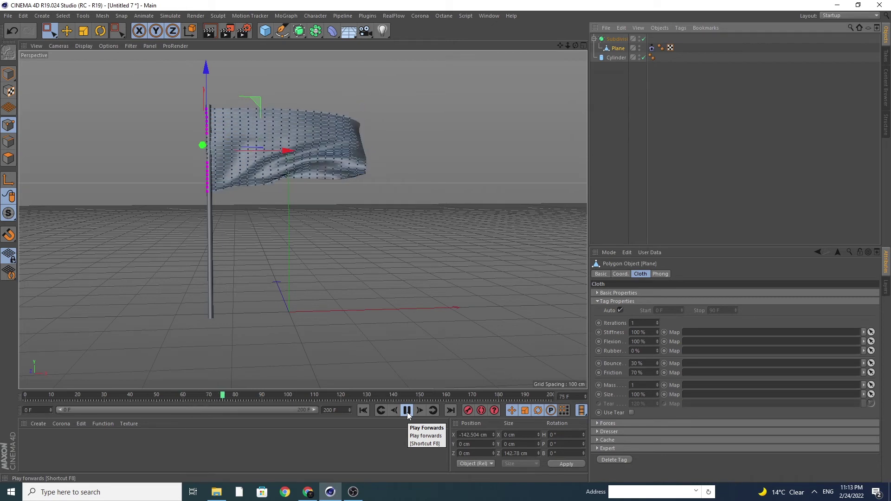
pyautogui.click(407, 410)
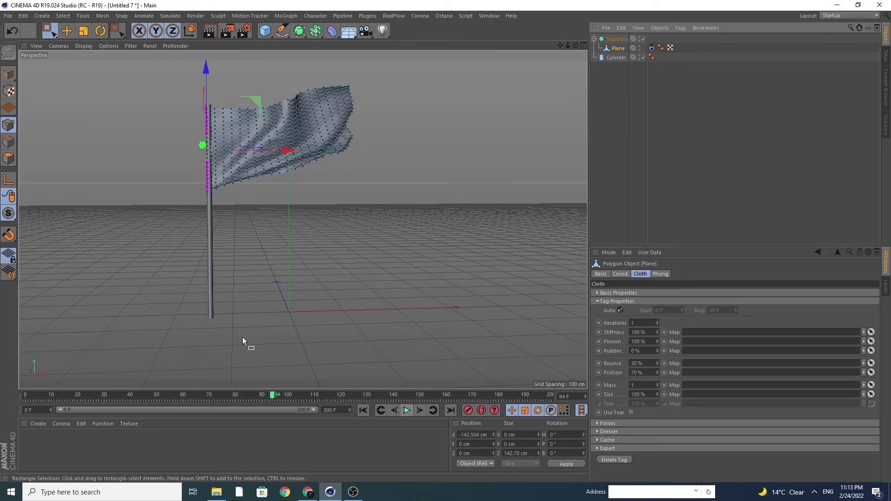
pyautogui.click(210, 31)
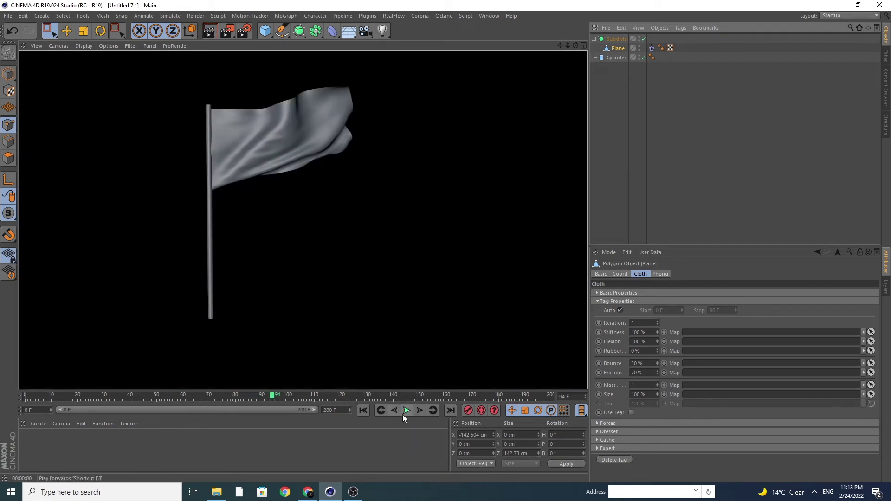
pyautogui.click(567, 48)
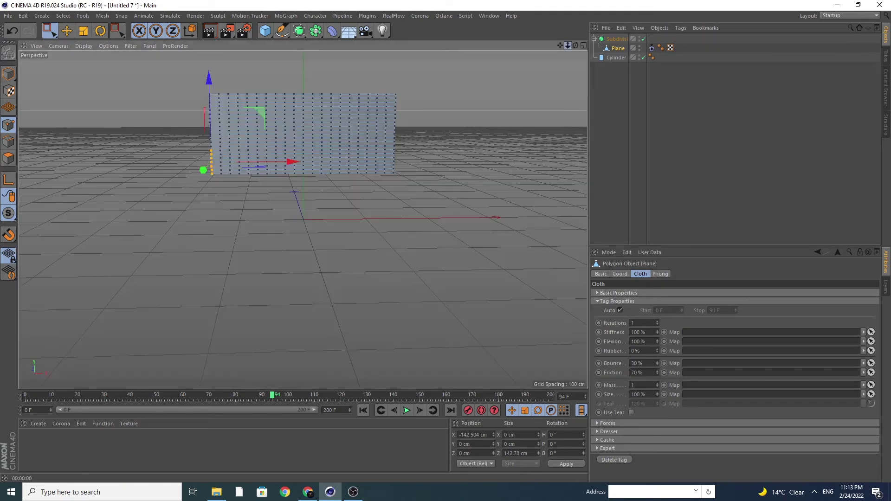
pyautogui.moveTo(574, 44); pyautogui.dragTo(303, 220)
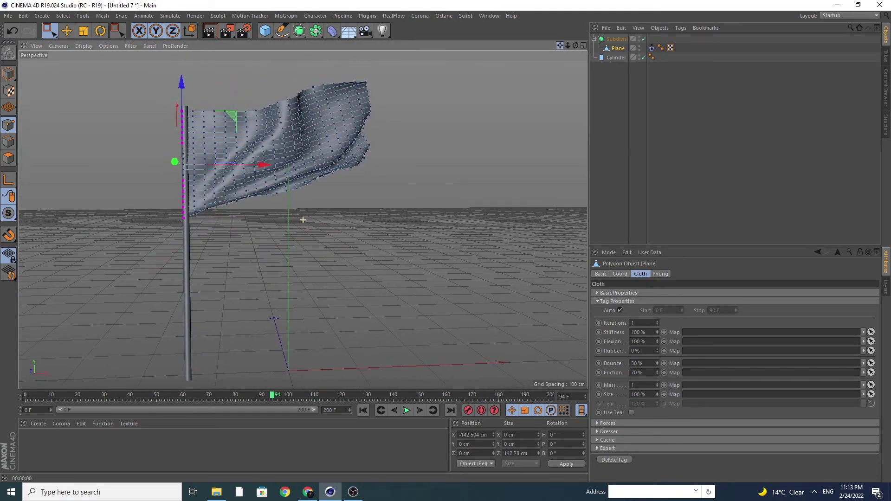
pyautogui.moveTo(303, 220); pyautogui.dragTo(307, 224)
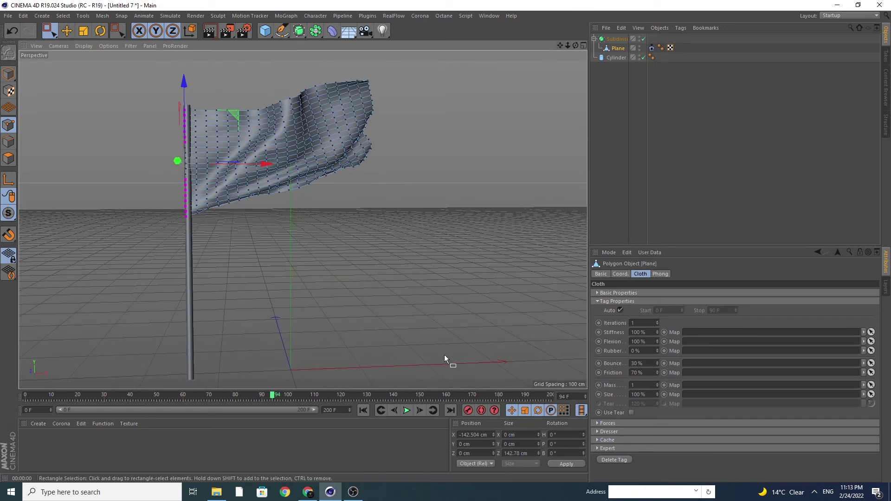
pyautogui.click(363, 410)
pyautogui.click(406, 410)
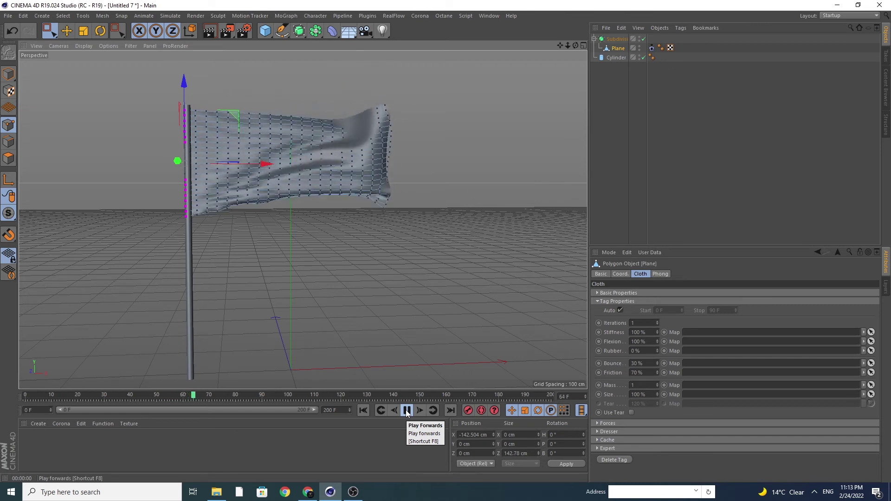
pyautogui.click(406, 411)
pyautogui.click(8, 74)
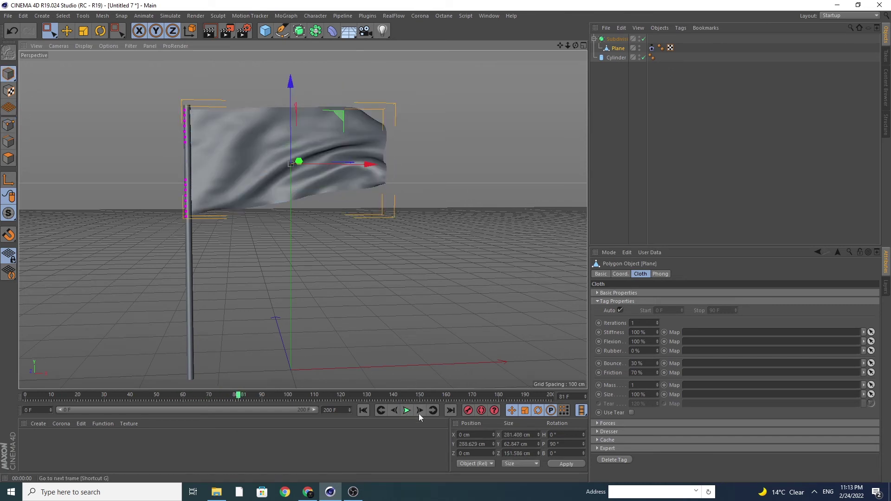
pyautogui.click(407, 411)
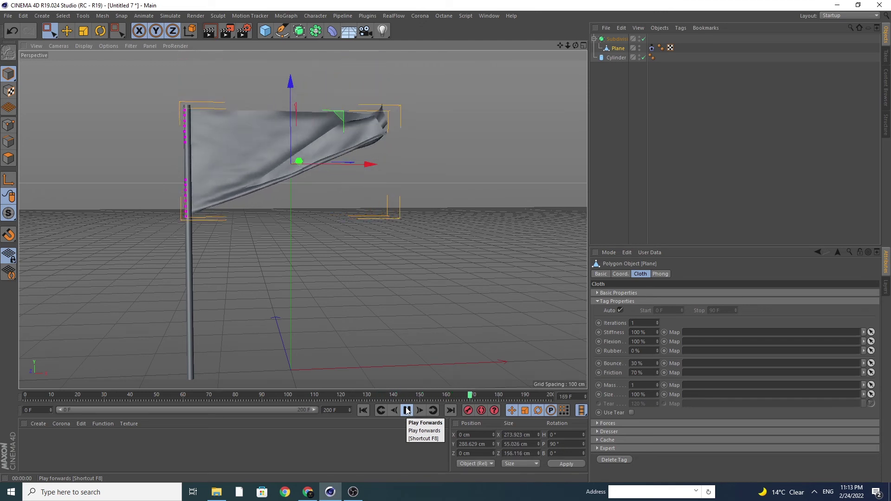
pyautogui.click(406, 410)
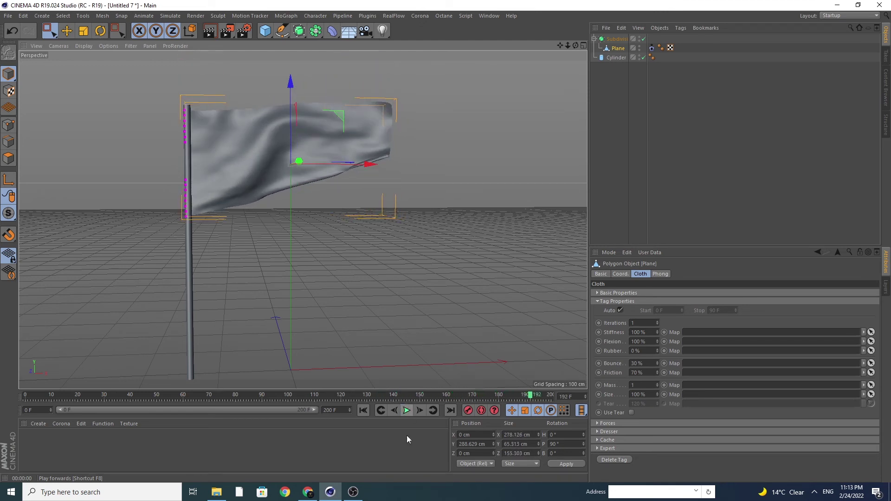
pyautogui.doubleClick(55, 447)
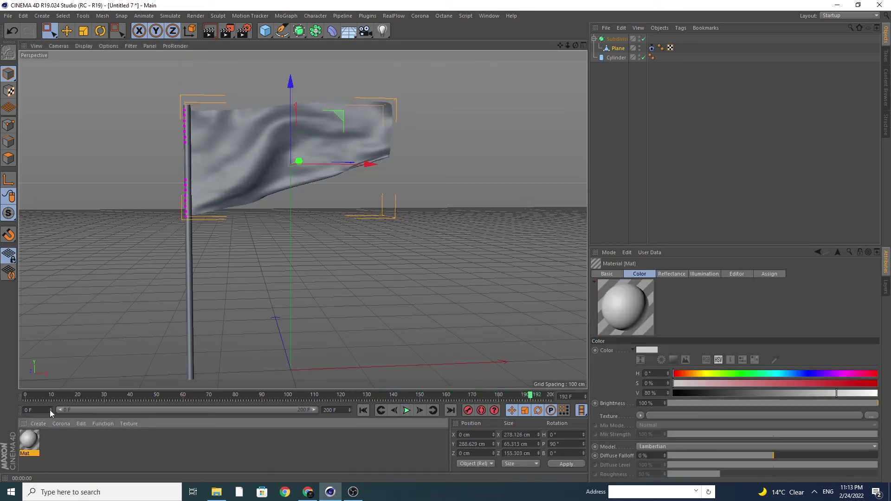
# - Load the US flag image as the colour texture of the new Mat material
pyautogui.doubleClick(29, 440)
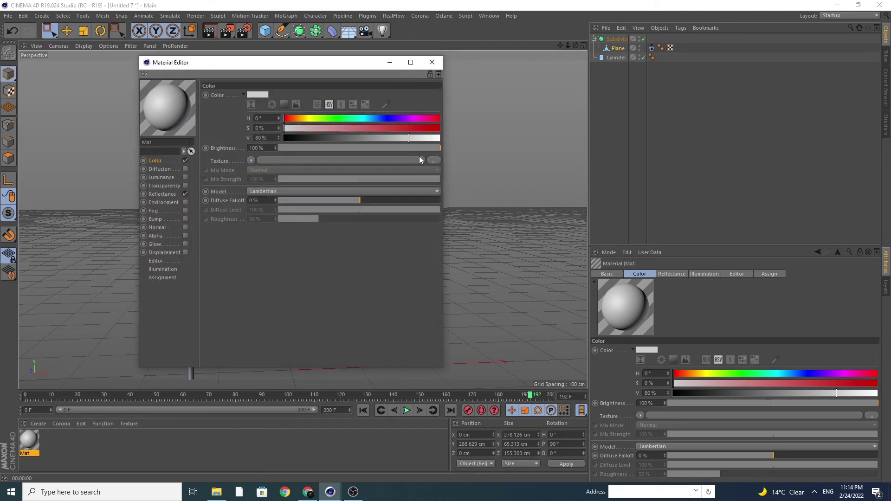
pyautogui.click(431, 159)
pyautogui.doubleClick(394, 158)
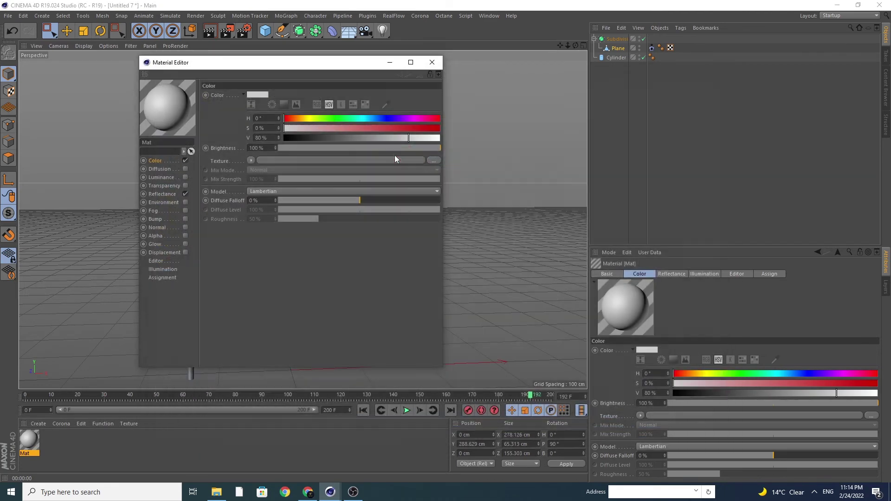
pyautogui.click(496, 275)
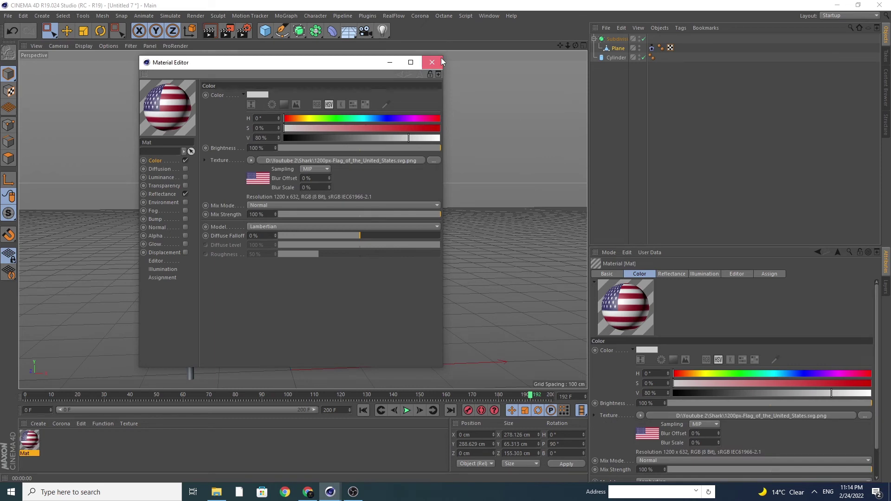
pyautogui.click(432, 62)
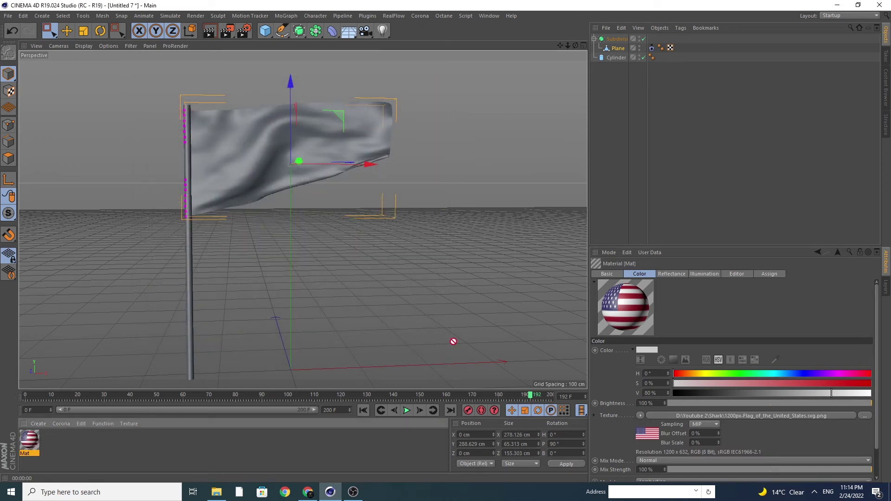
# - Apply Mat to the flag Plane and play the textured waving flag
pyautogui.moveTo(454, 342)
pyautogui.mouseDown()
pyautogui.moveTo(645, 72)
pyautogui.moveTo(620, 49)
pyautogui.mouseUp()
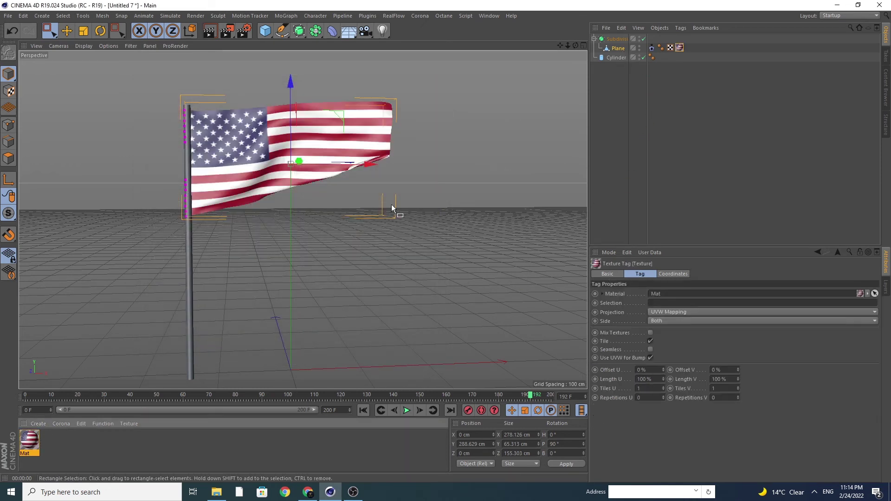
pyautogui.click(363, 411)
pyautogui.click(407, 410)
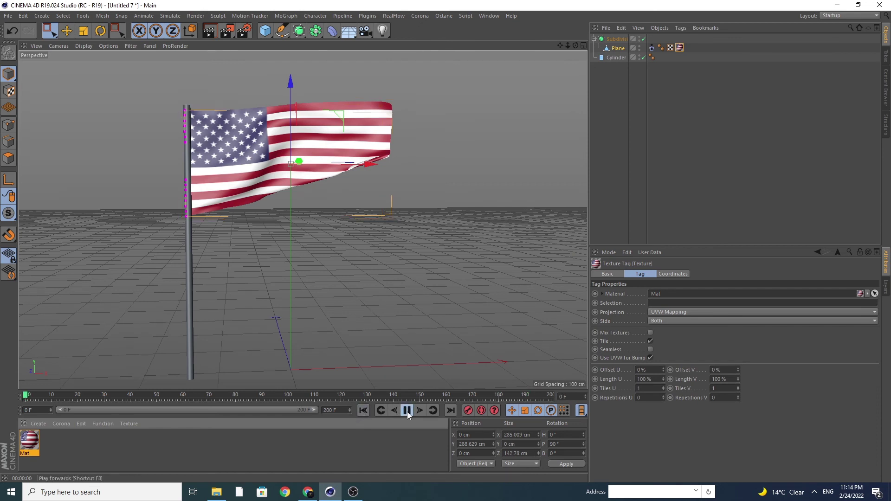
pyautogui.click(413, 454)
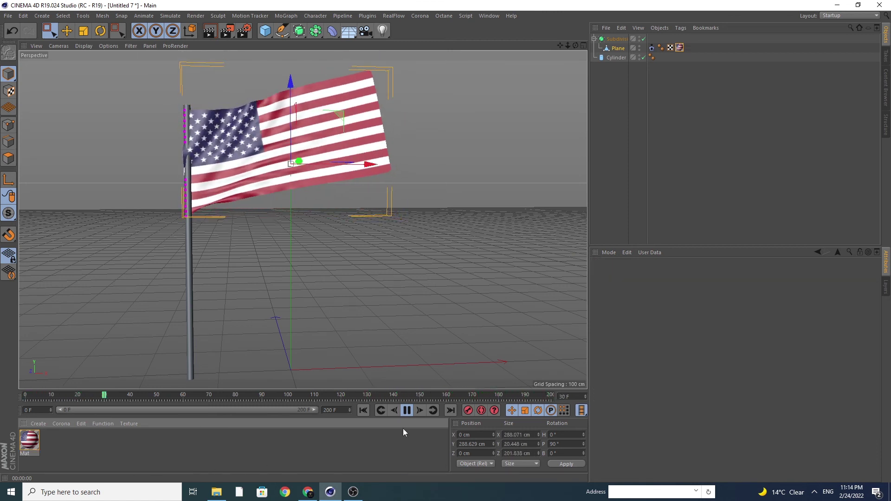
# - Stop the animation and create a new material Mat.1 coloured dark red, saturation 74% and value 12%
pyautogui.click(407, 410)
pyautogui.doubleClick(128, 460)
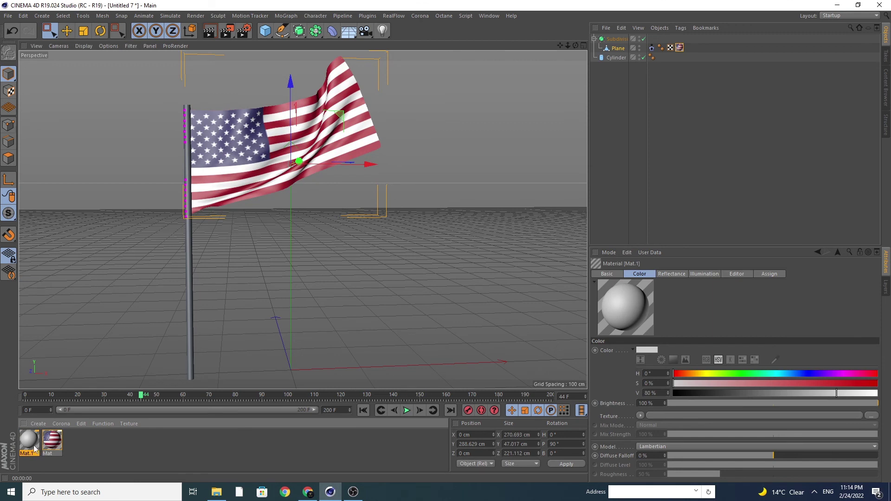
pyautogui.doubleClick(29, 441)
pyautogui.moveTo(318, 136); pyautogui.dragTo(314, 138)
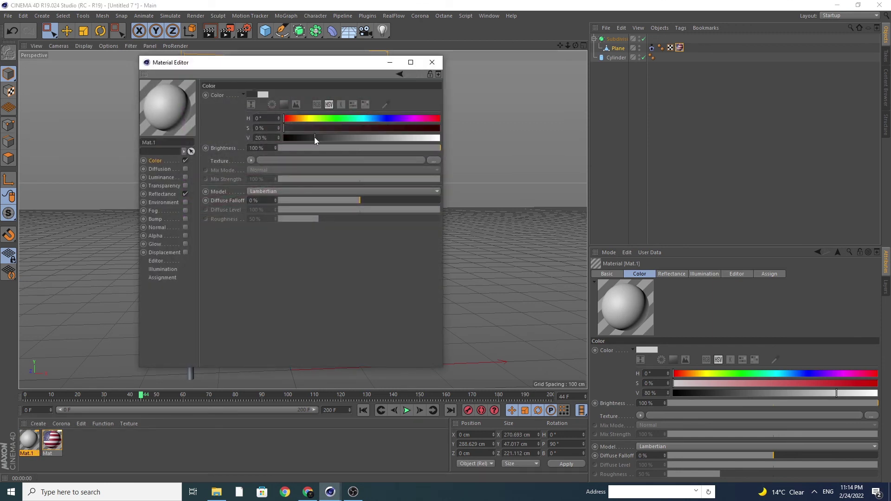
pyautogui.moveTo(371, 127); pyautogui.dragTo(399, 129)
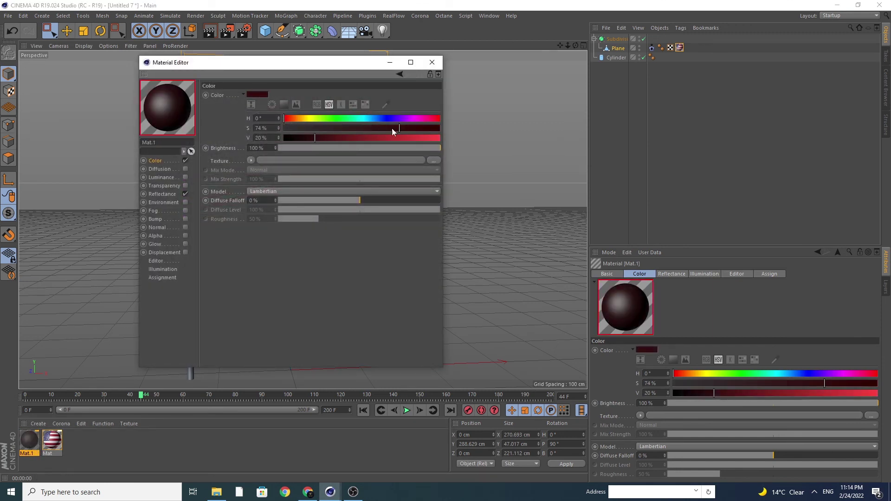
pyautogui.moveTo(315, 137); pyautogui.dragTo(303, 138)
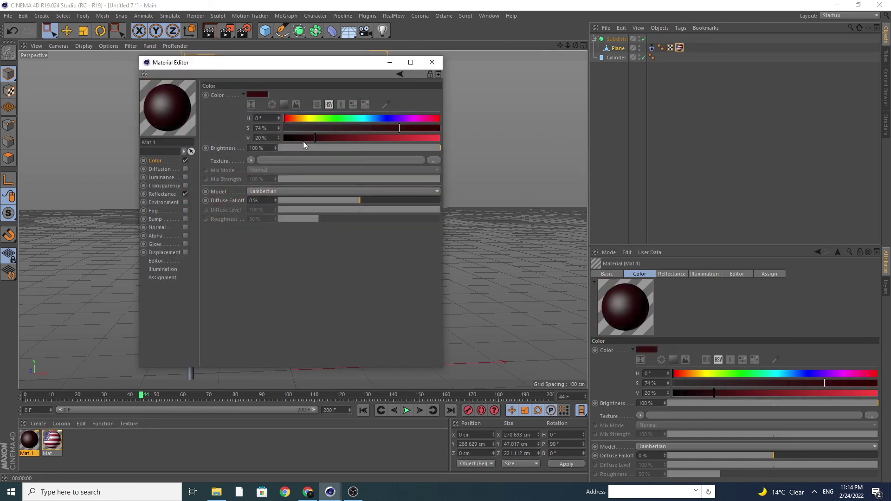
pyautogui.click(439, 64)
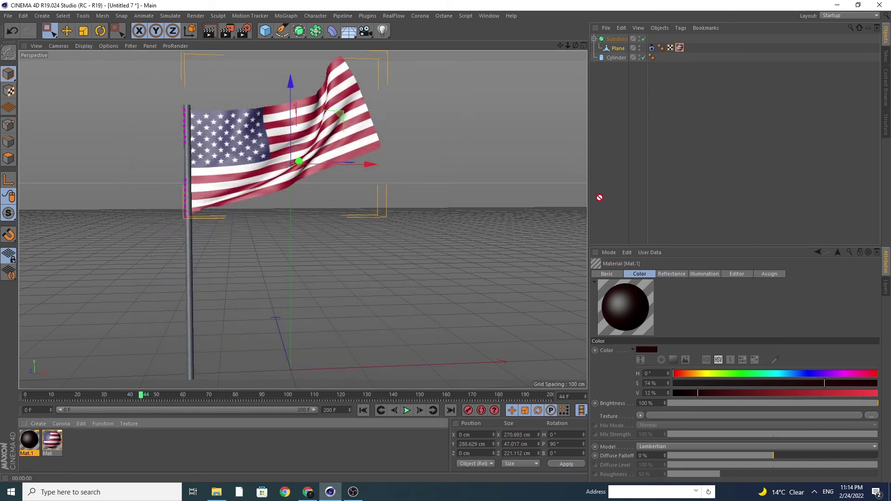
# - Apply Mat.1 to the Cylinder pole and replay the animation from the first frame
pyautogui.moveTo(29, 448); pyautogui.dragTo(632, 58)
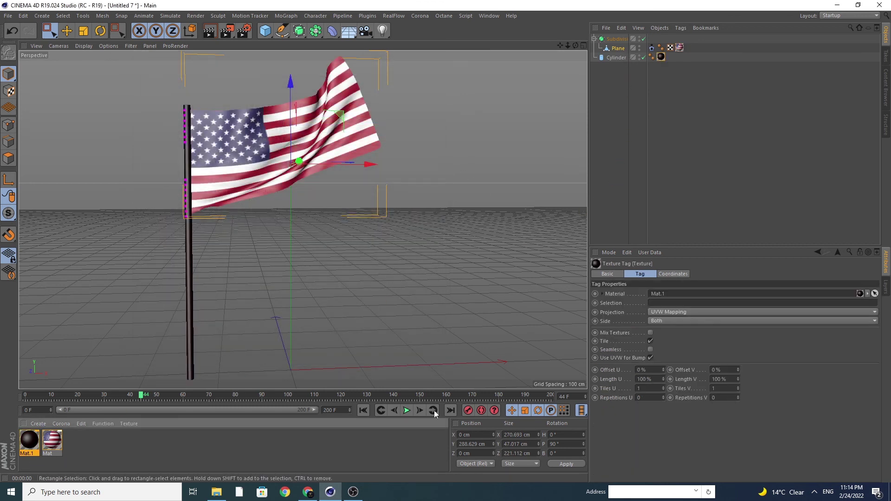
pyautogui.click(365, 411)
pyautogui.click(407, 411)
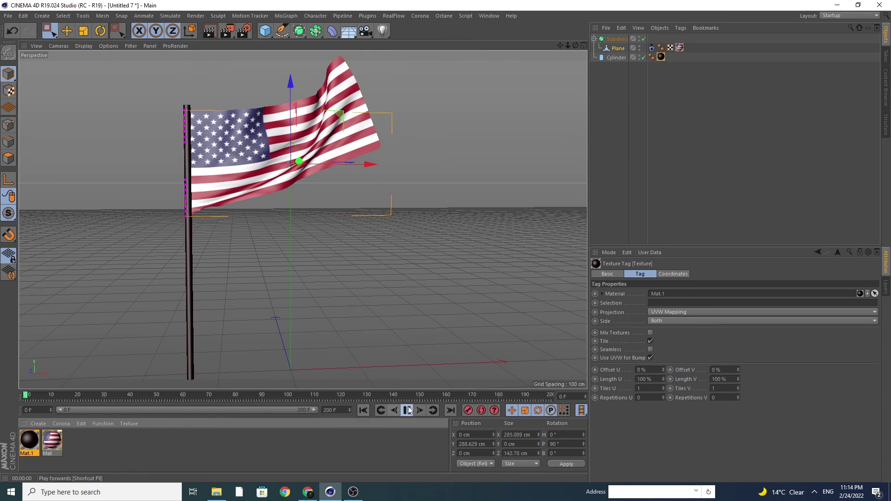